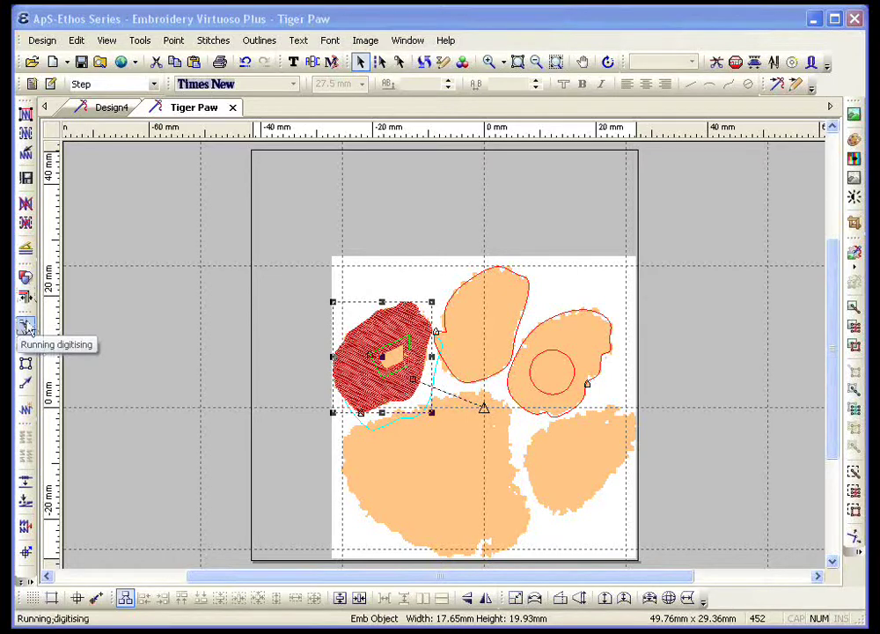
Step: Begin a Running stitch path above and left of the paw artwork with four straight-line points in a zigzag
left_click(25, 326)
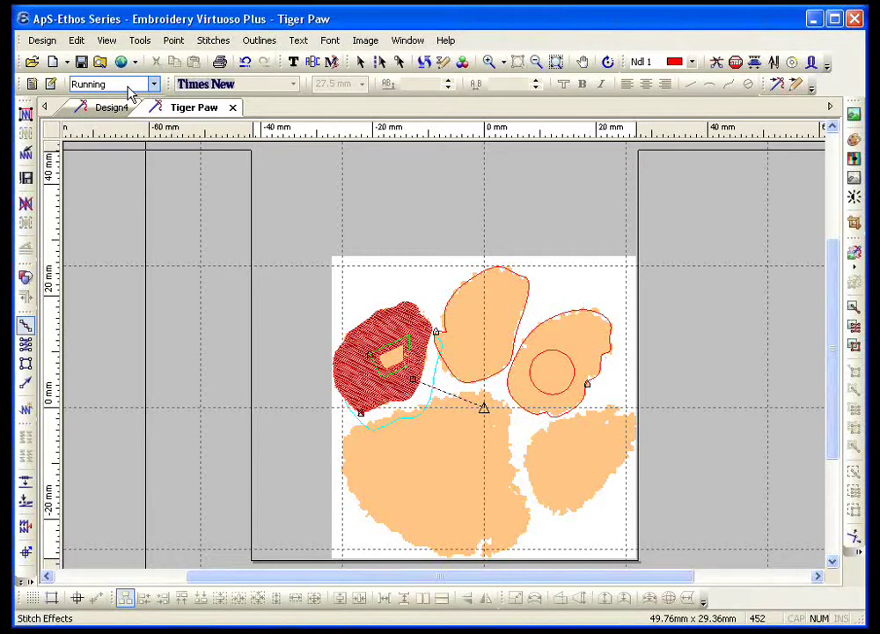
left_click(130, 87)
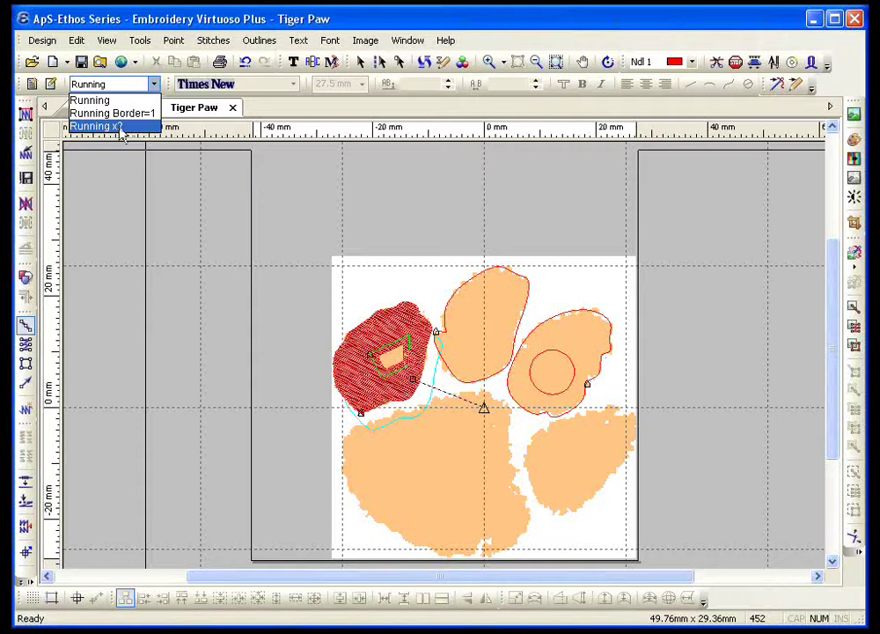
left_click(122, 130)
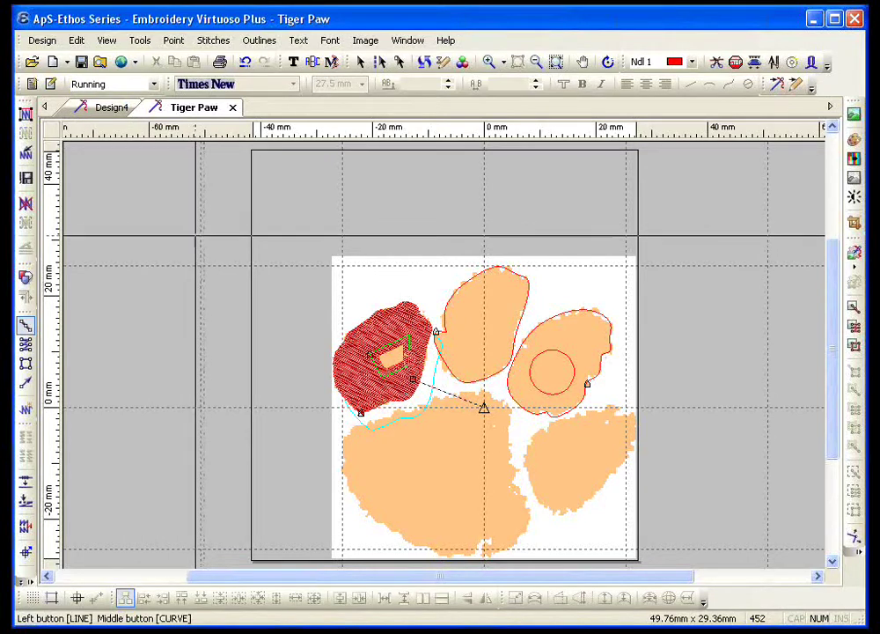
left_click(196, 236)
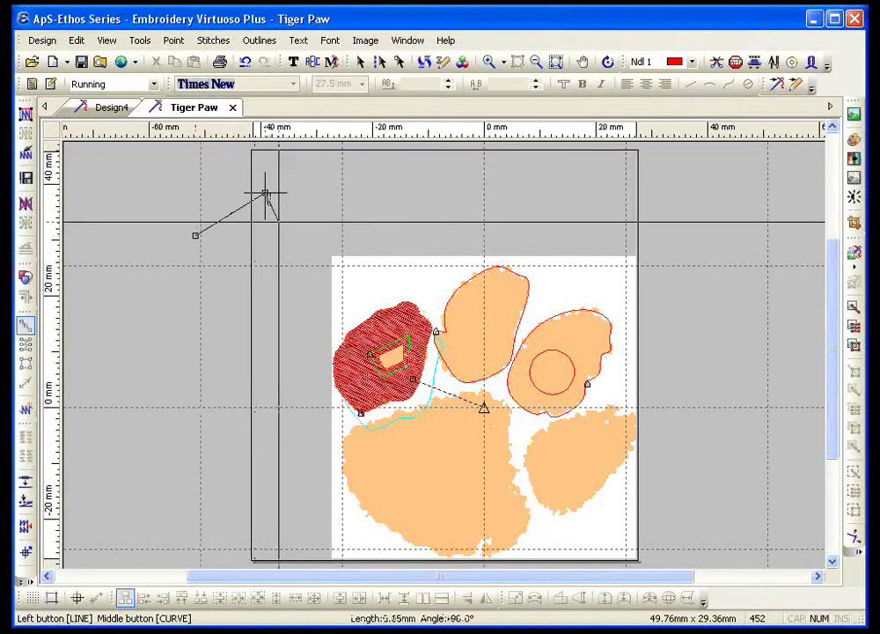
left_click(280, 223)
left_click(322, 192)
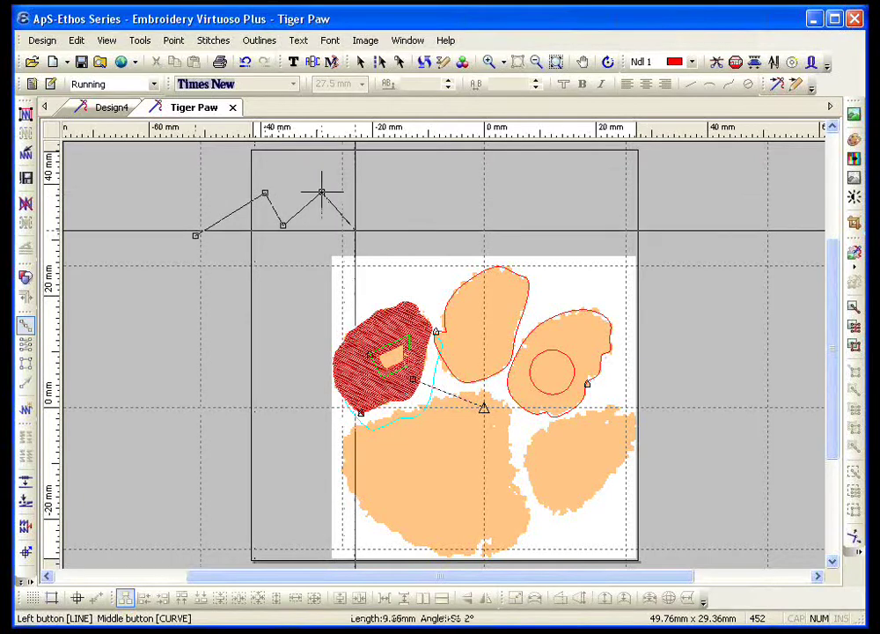
Step: Extend the running path with curve points sweeping down and back to the left, outside the paw
middle_click(367, 218)
middle_click(366, 255)
middle_click(358, 279)
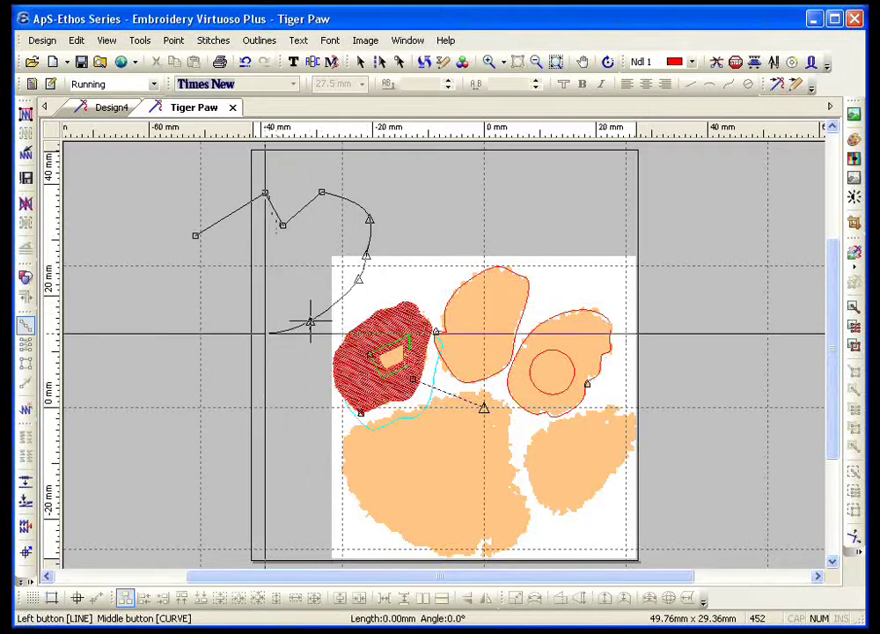
left_click(261, 347)
left_click(176, 331)
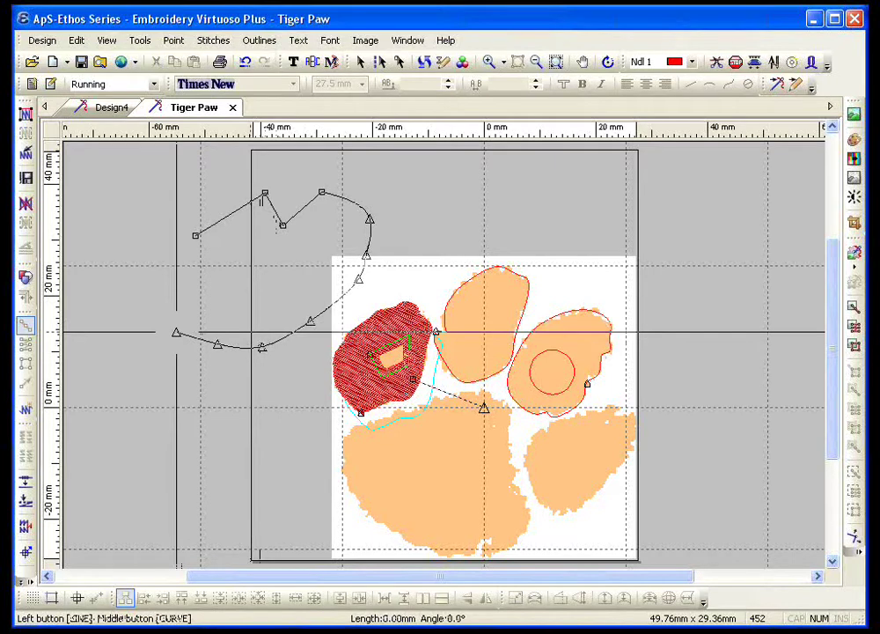
Step: Remove the curve points from the unfinished path, back to its last straight-line corner
key("BackSpace")
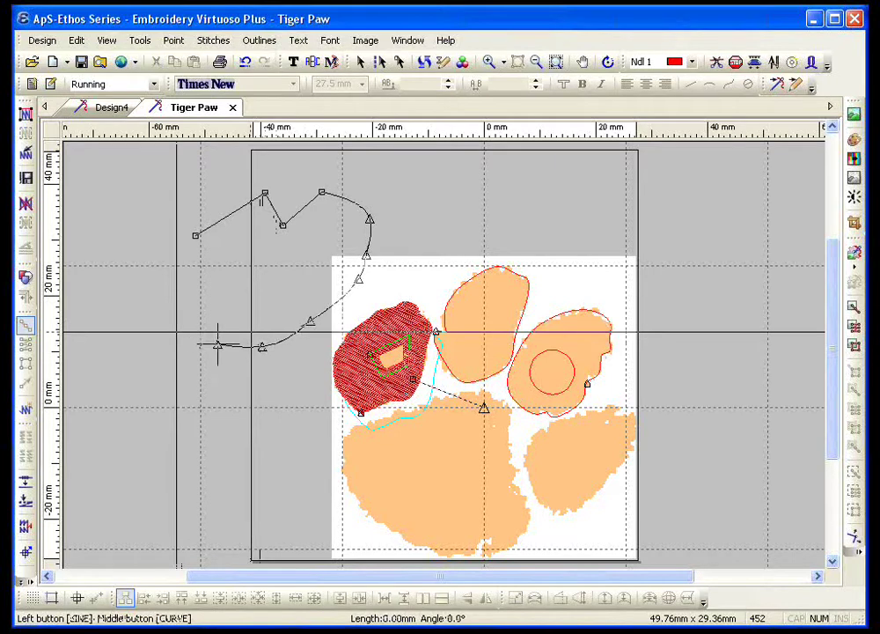
key("BackSpace")
key("BackSpace")
key("BackSpace")
key("BackSpace")
key("BackSpace")
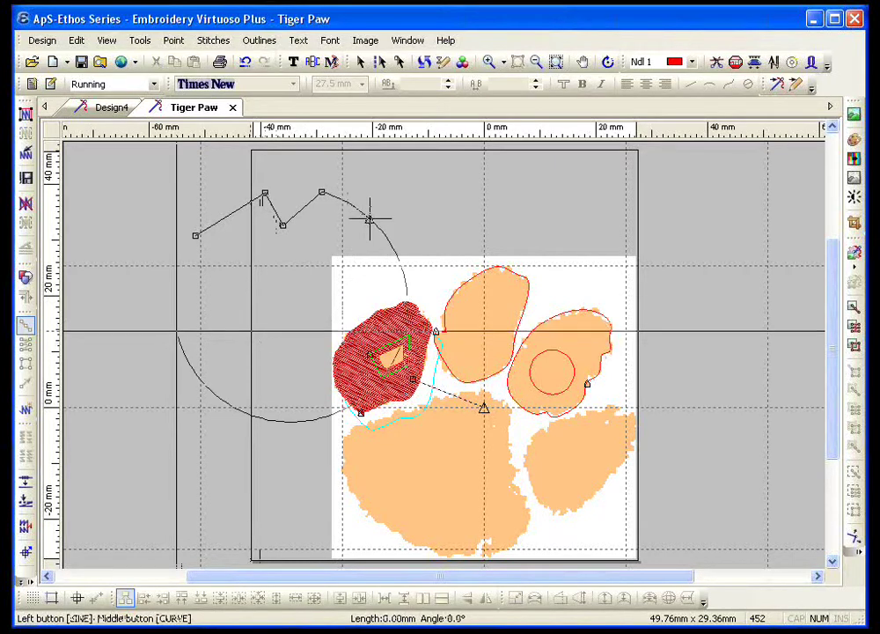
key("BackSpace")
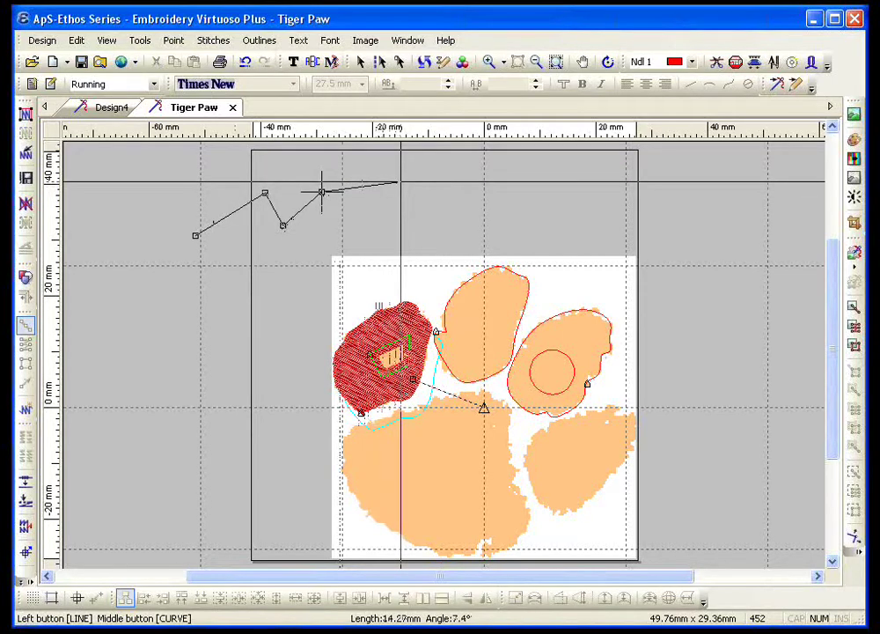
Step: Complete the path with horizontal and vertical straight segments and set its exit point near the end of the upper horizontal segment
left_click(400, 190)
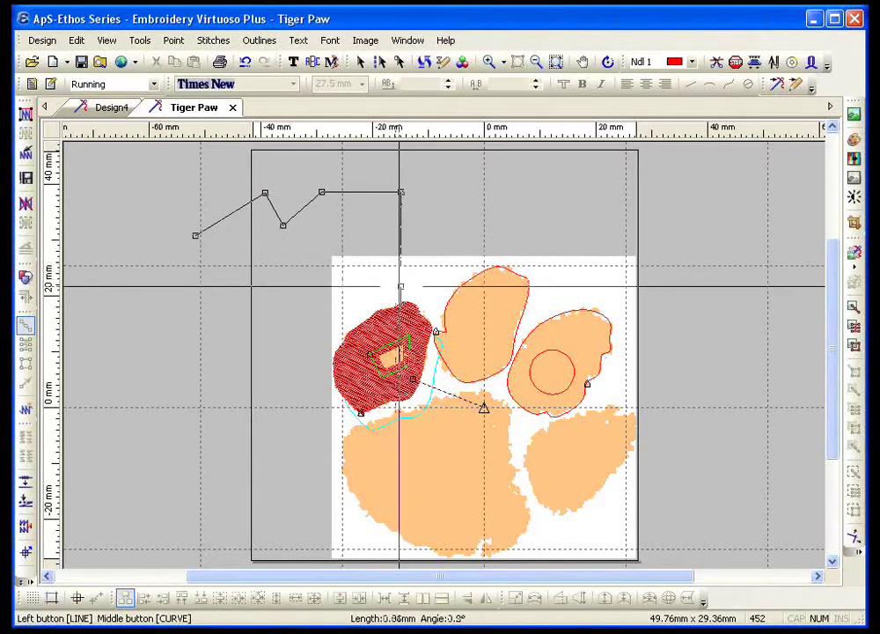
left_click(400, 287)
left_click(195, 287)
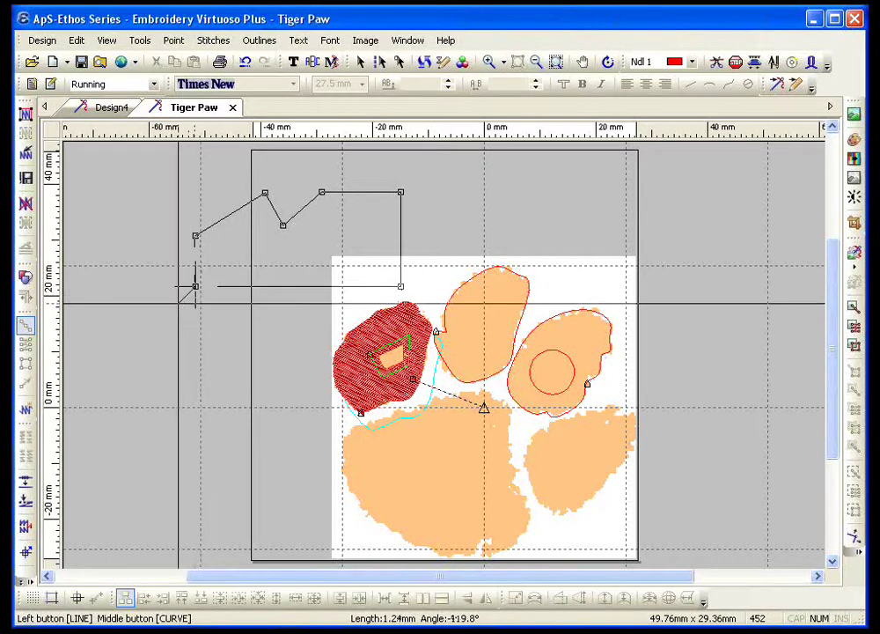
key("Return")
left_click(195, 286)
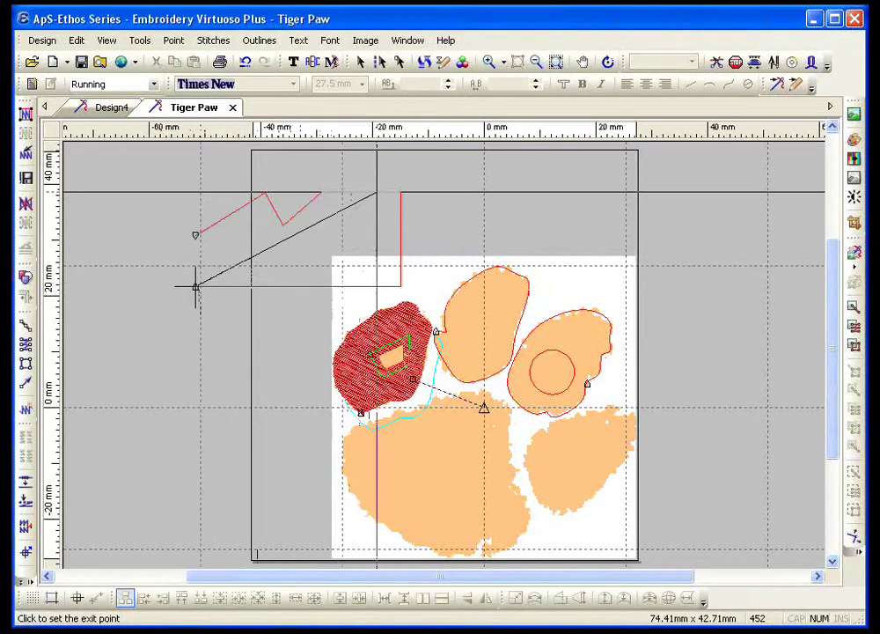
left_click(390, 192)
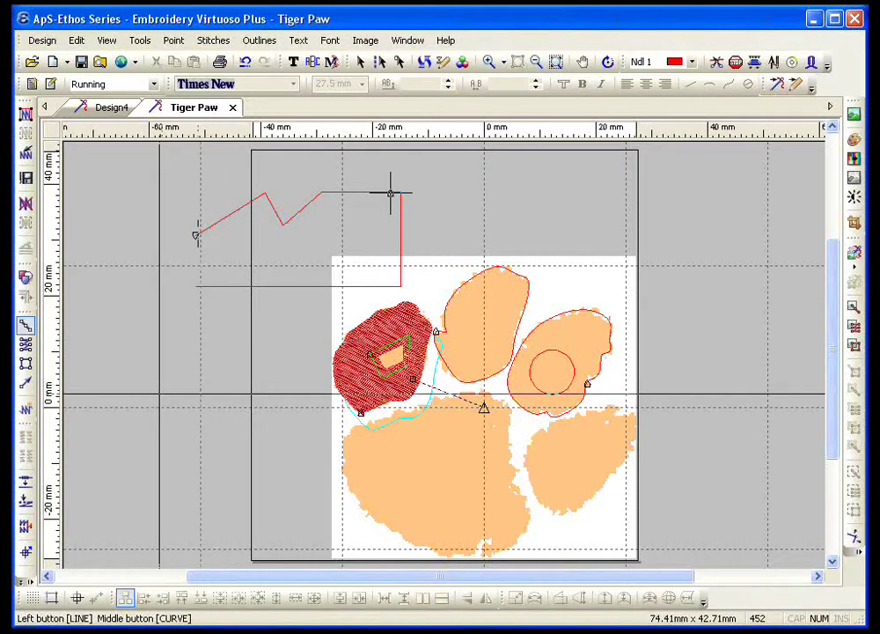
Step: Digitise a closed running rectangle about 23 × 25.5 mm beside the paw, with its exit point at the lower-right corner
left_click(156, 360)
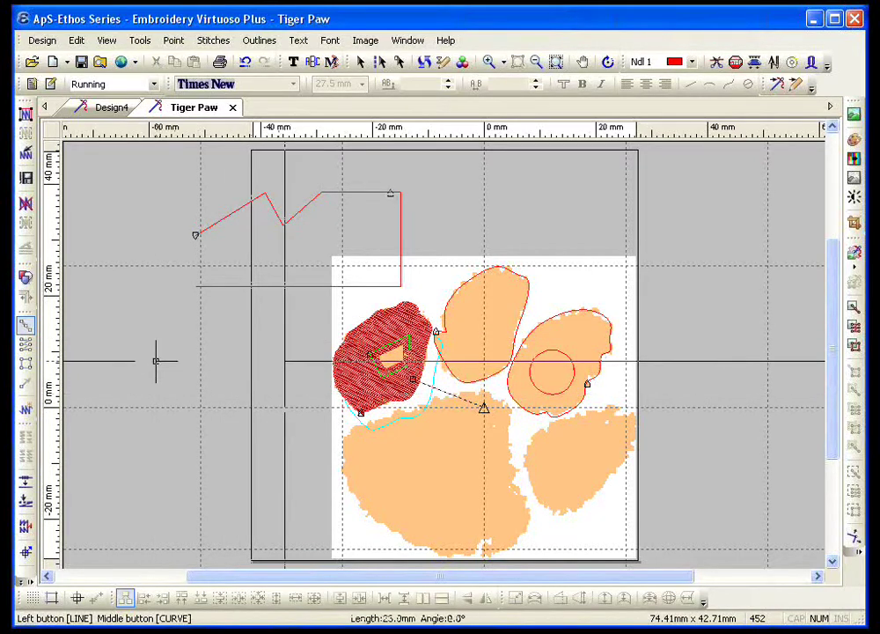
left_click(284, 361)
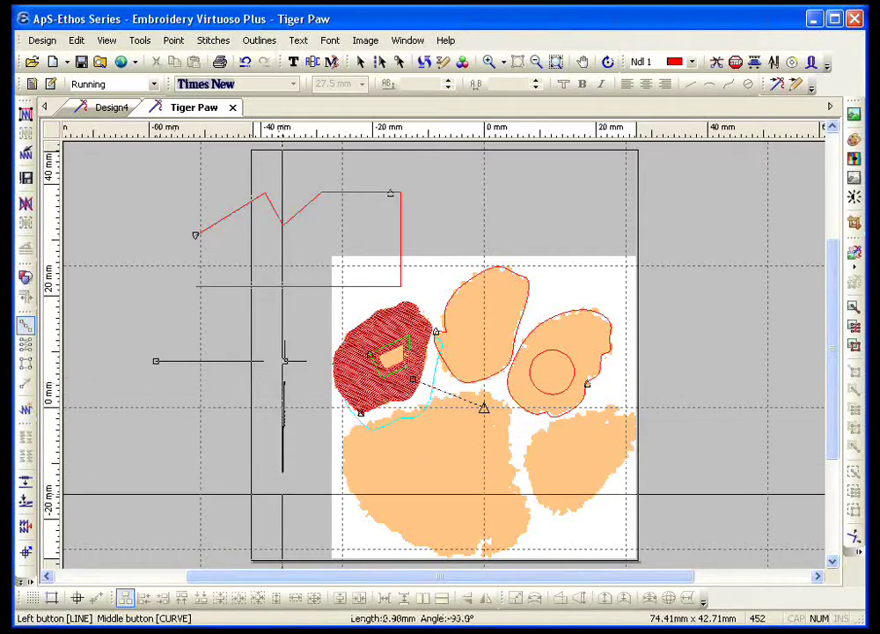
left_click(284, 503)
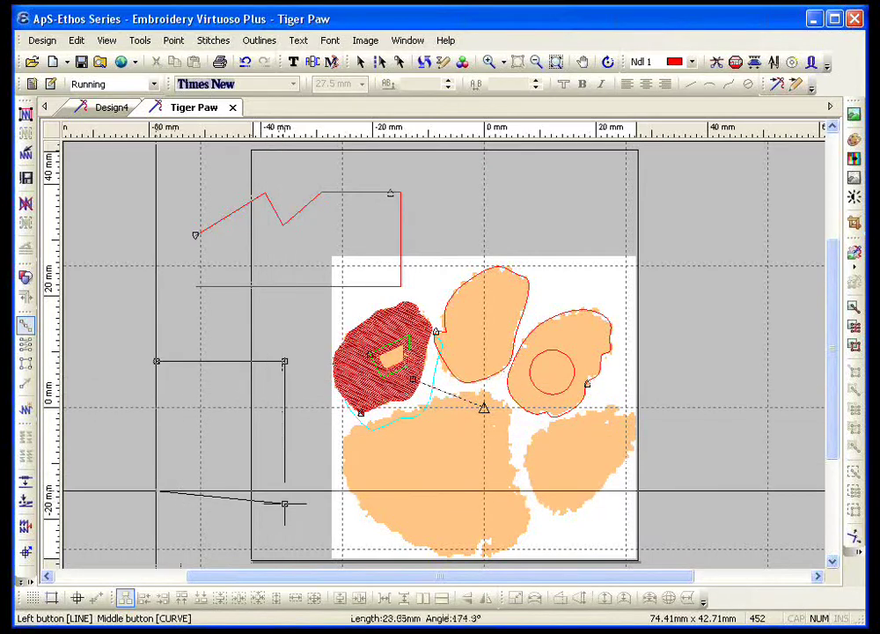
left_click(157, 503)
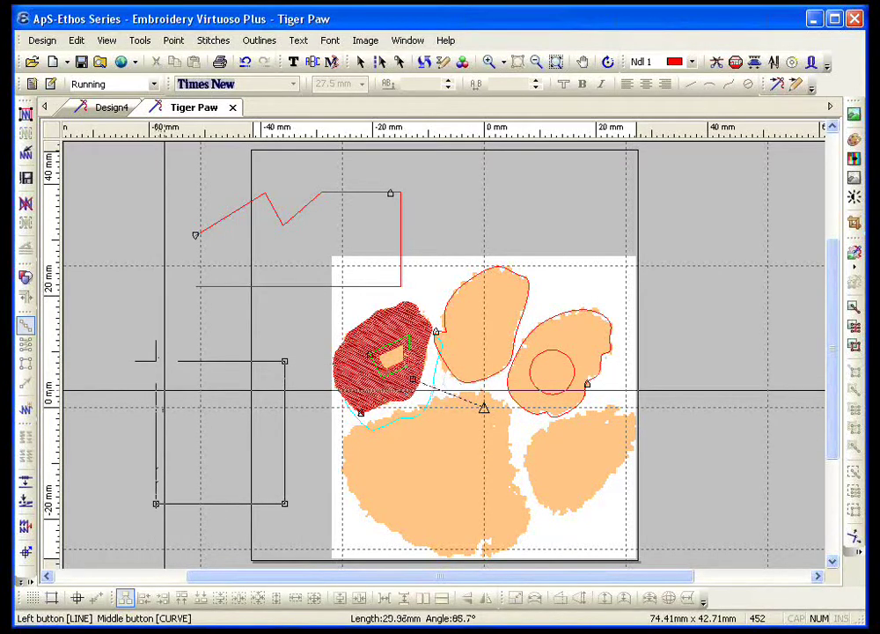
left_click(157, 361)
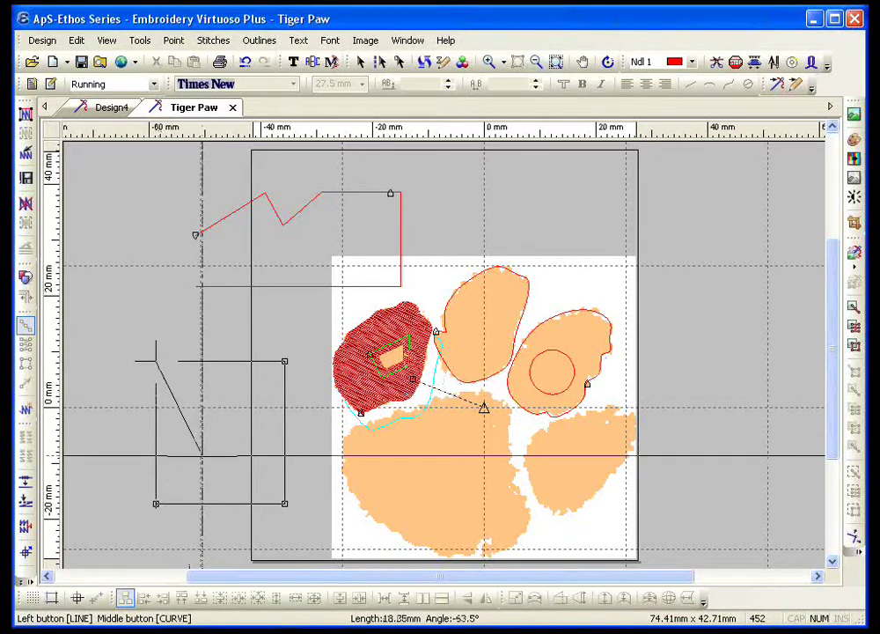
left_click(156, 361)
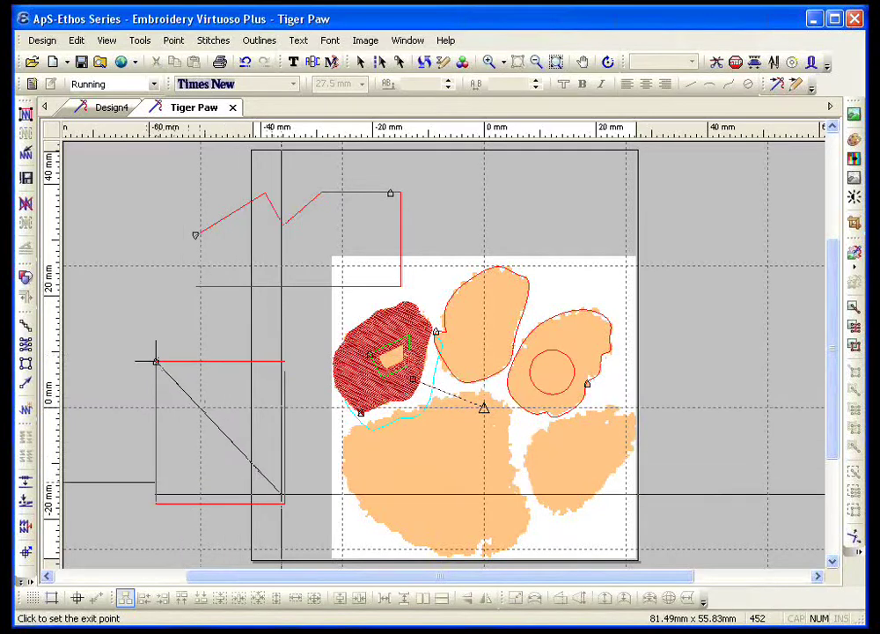
left_click(282, 504)
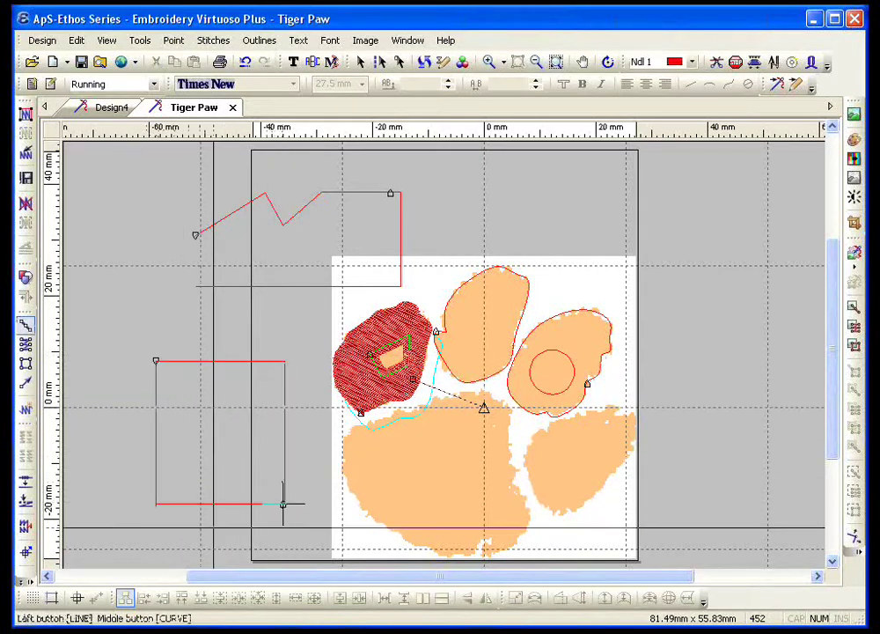
key("Escape")
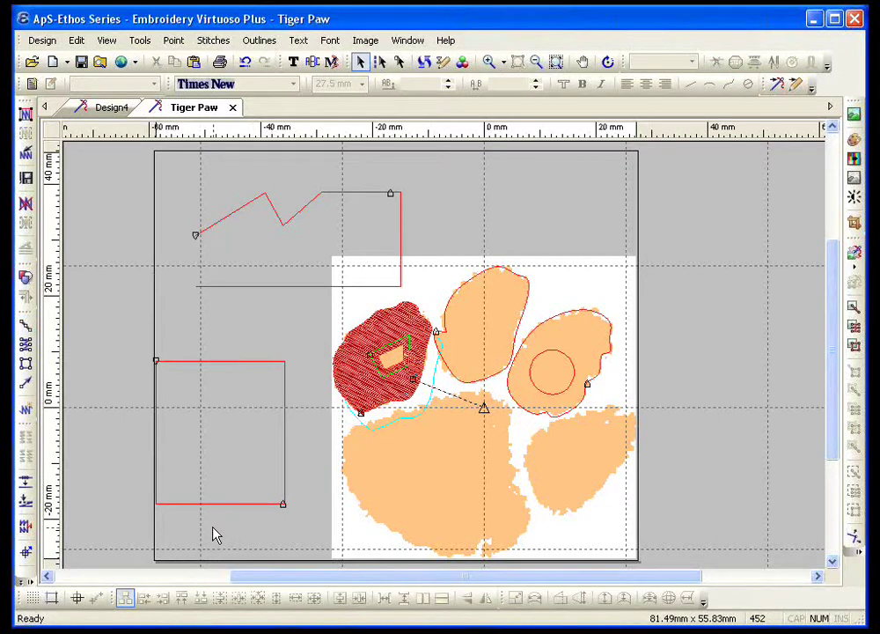
Step: Move the running rectangle up and right so it sits above the paw's middle toe
left_click(242, 360)
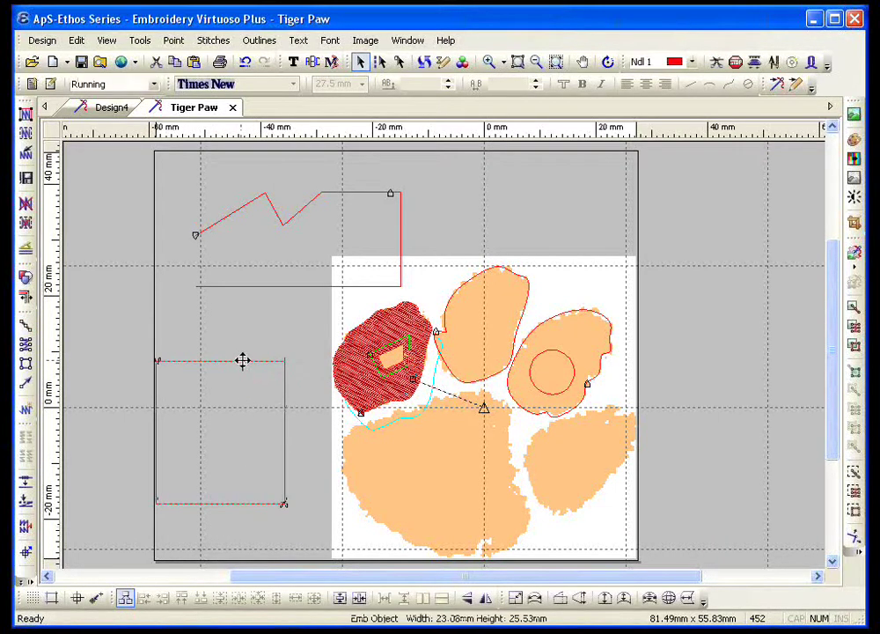
left_click_drag(242, 359, 547, 163)
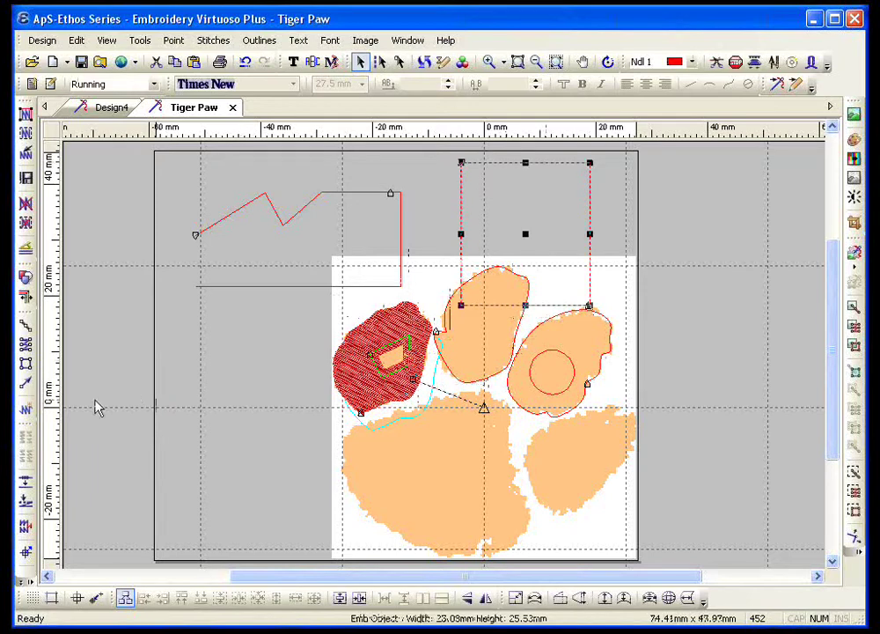
Step: Digitise a running circle about 33 mm across left of the paw and generate the design's stitches
left_click(25, 325)
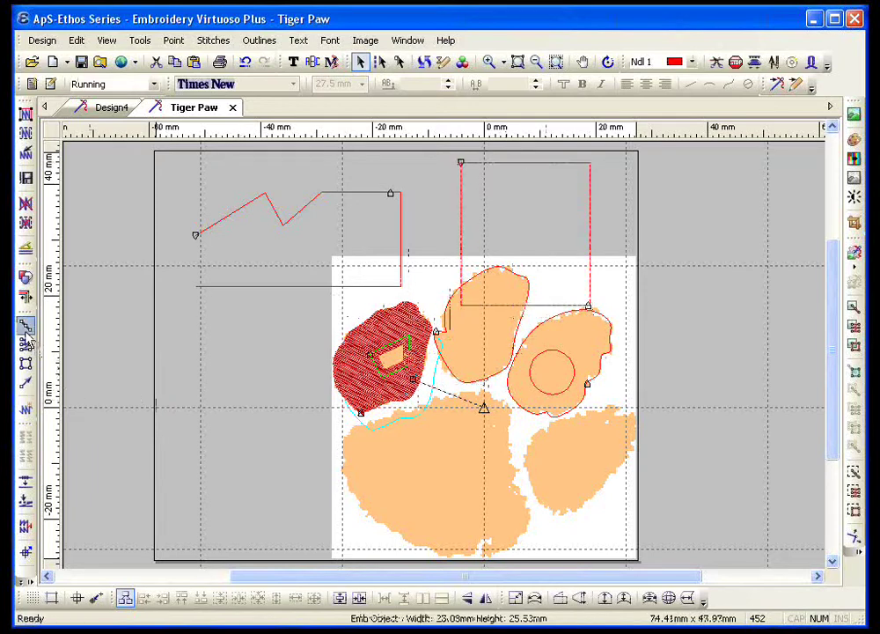
left_click(236, 313)
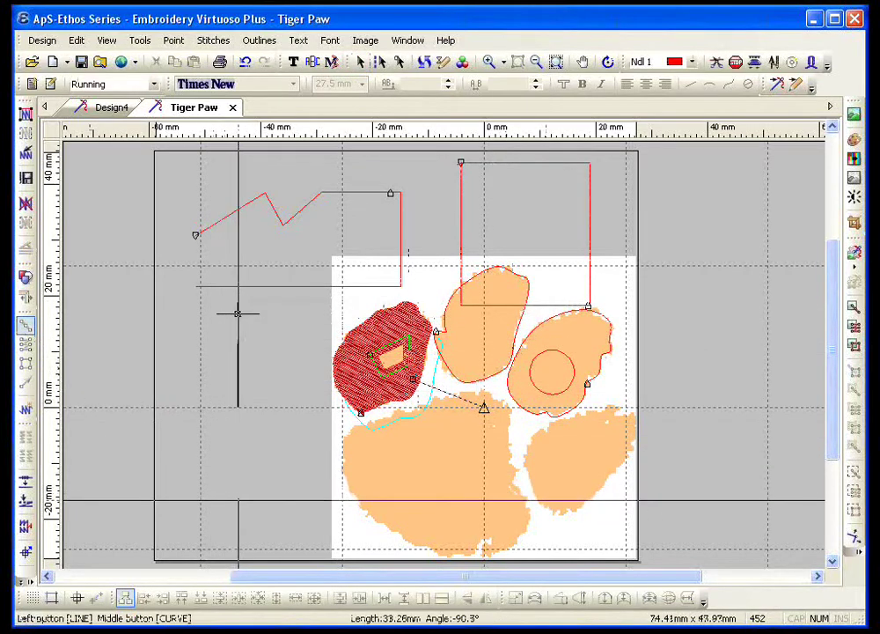
middle_click(238, 499)
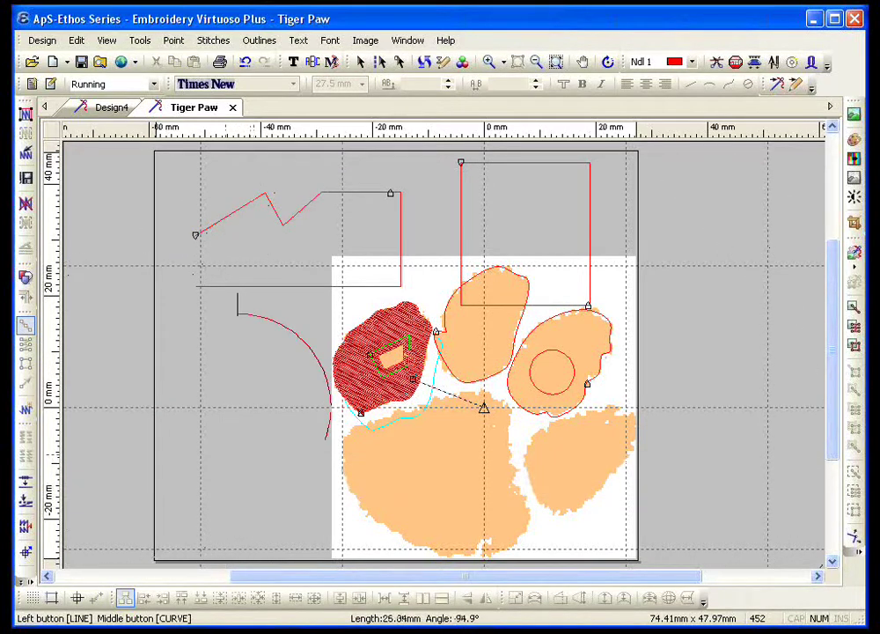
key("Return")
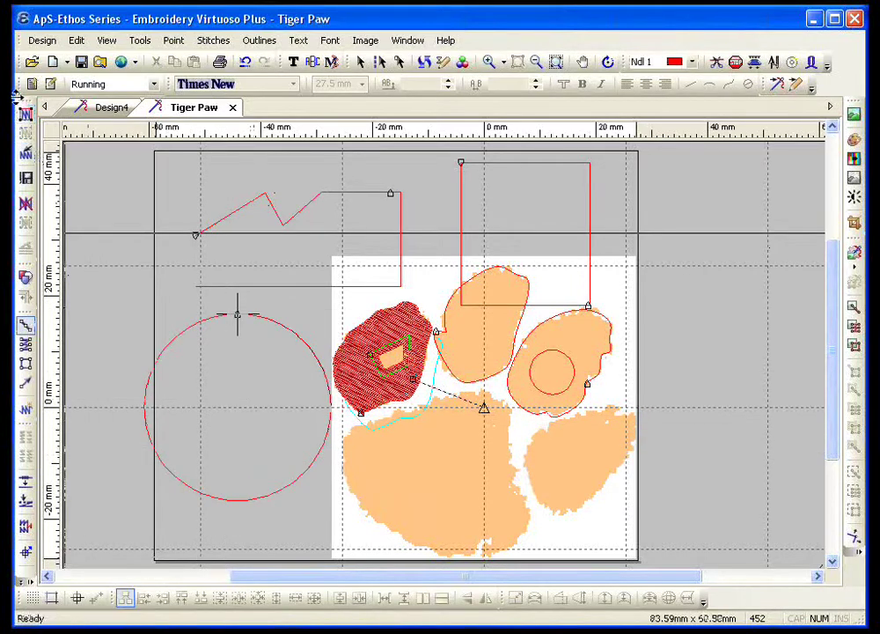
left_click(26, 112)
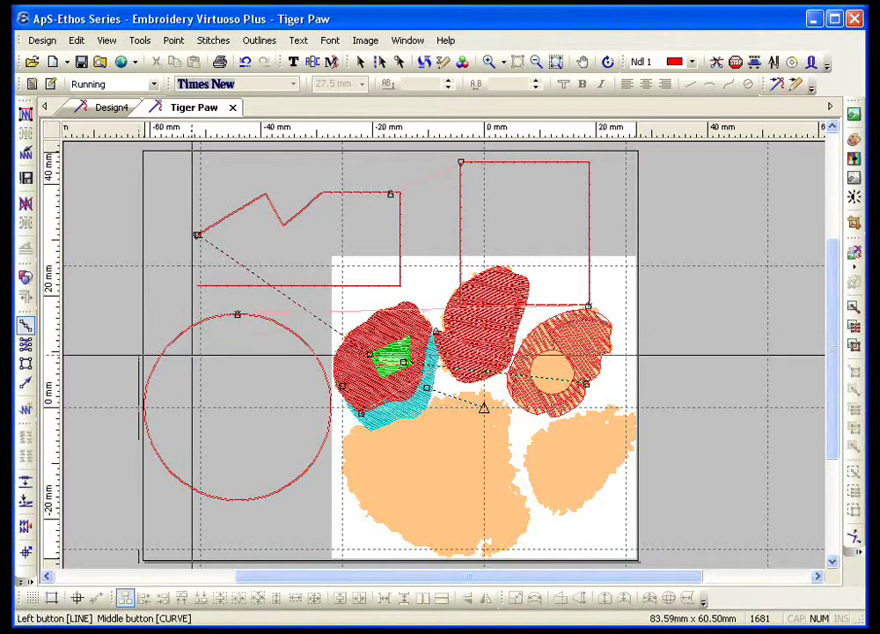
Step: Digitise a second running circle about 21 mm across inside the large circle and generate the stitches
left_click(233, 354)
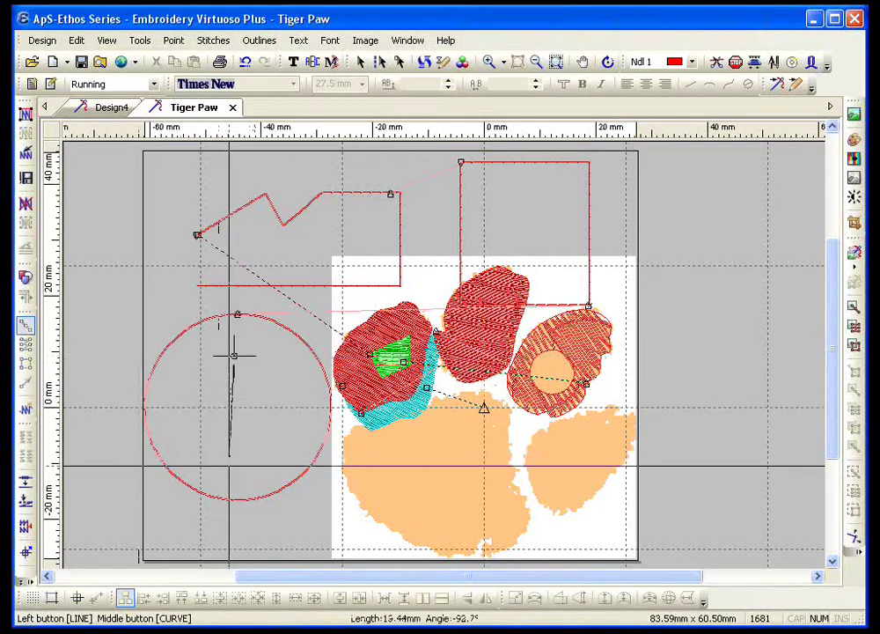
left_click(233, 474)
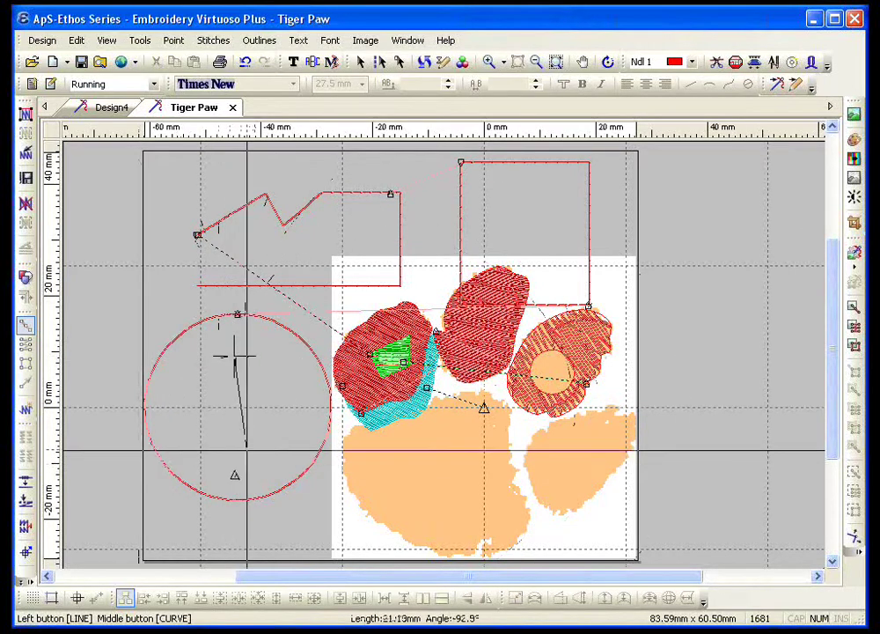
left_click(233, 355)
left_click(234, 384)
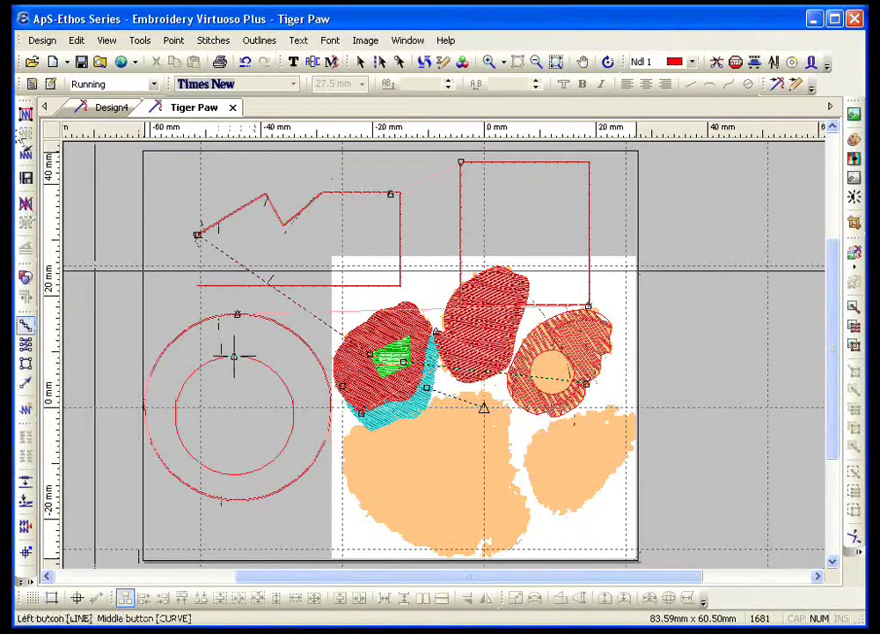
left_click(26, 113)
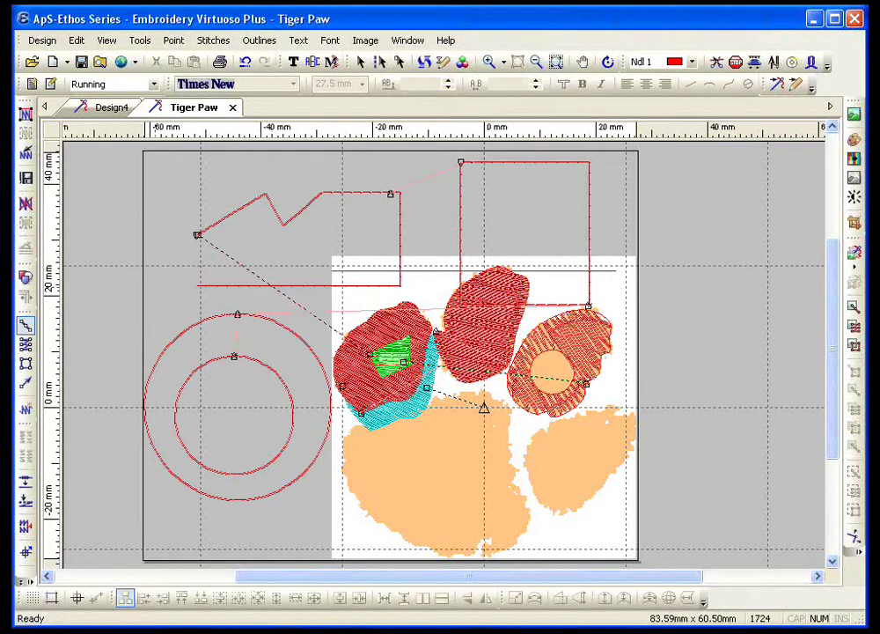
Step: Change the inner circle's stitch effect to Running x2, regenerate all stitches and deselect the circle
key("Escape")
left_click(219, 364)
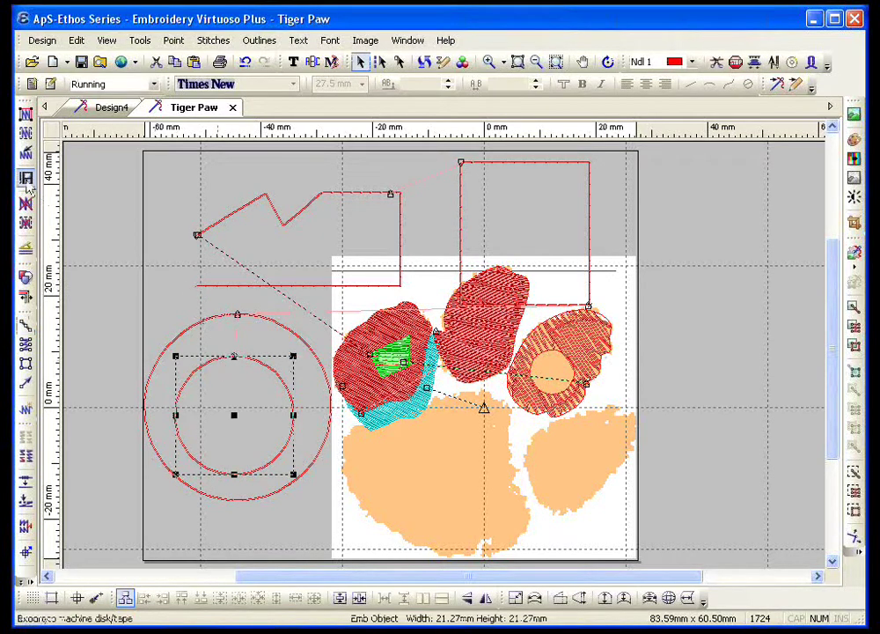
left_click(78, 83)
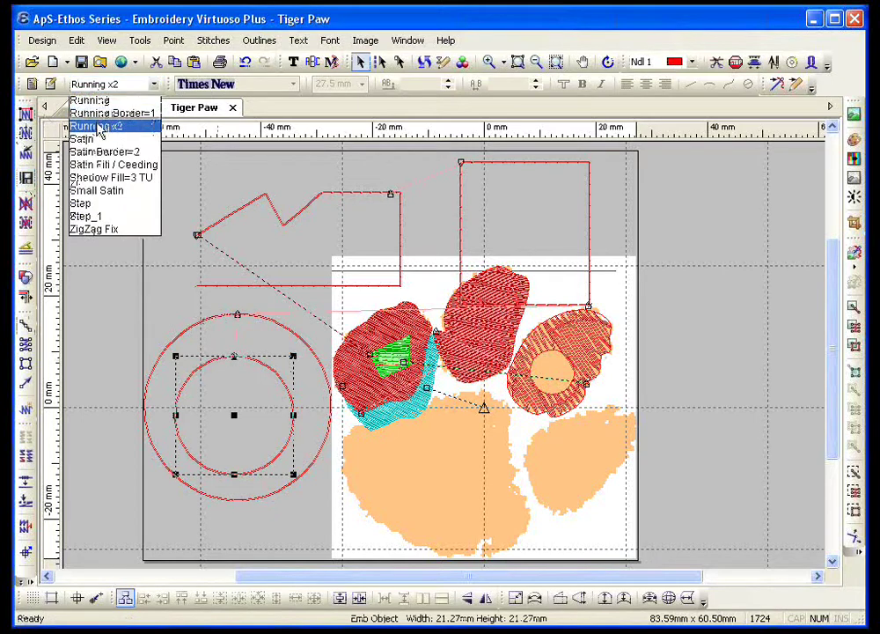
left_click(99, 126)
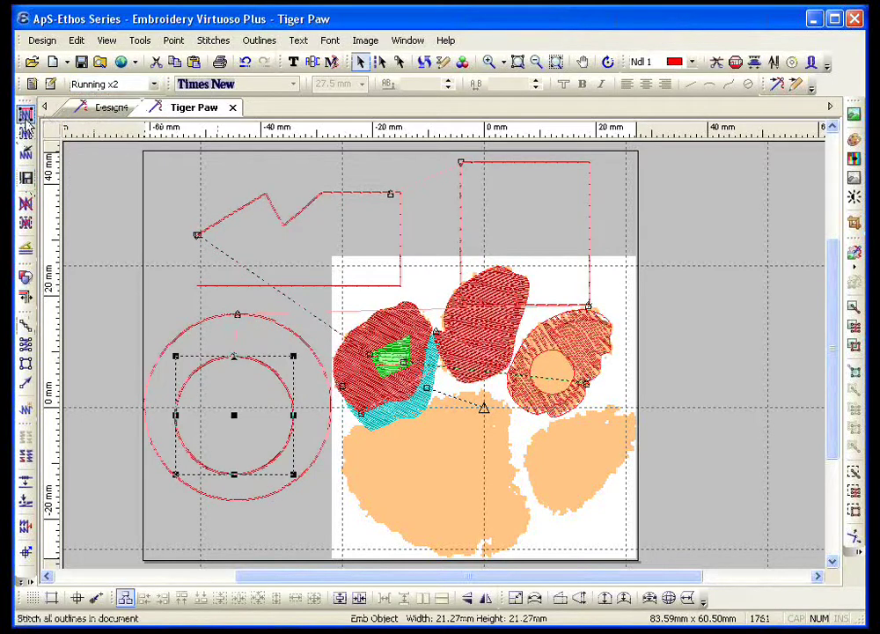
left_click(147, 279)
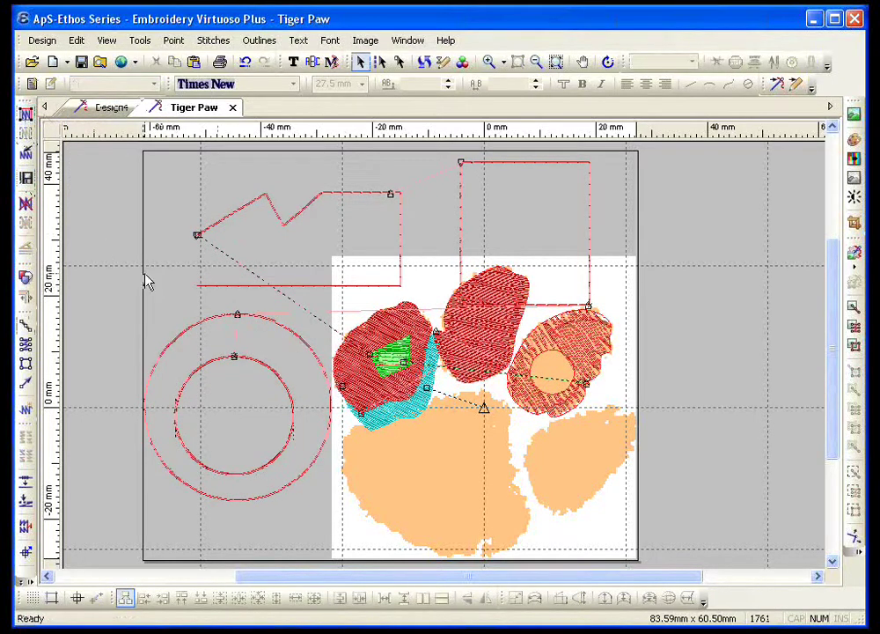
Step: Open the Snap Shot view and compare the stitch counts and effects of the large and small running circles
left_click(107, 41)
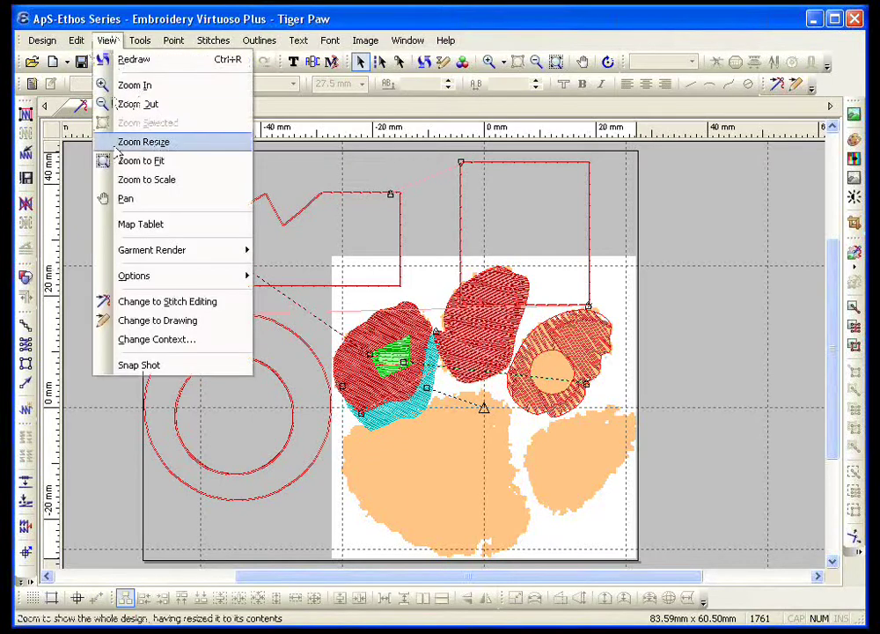
left_click(130, 363)
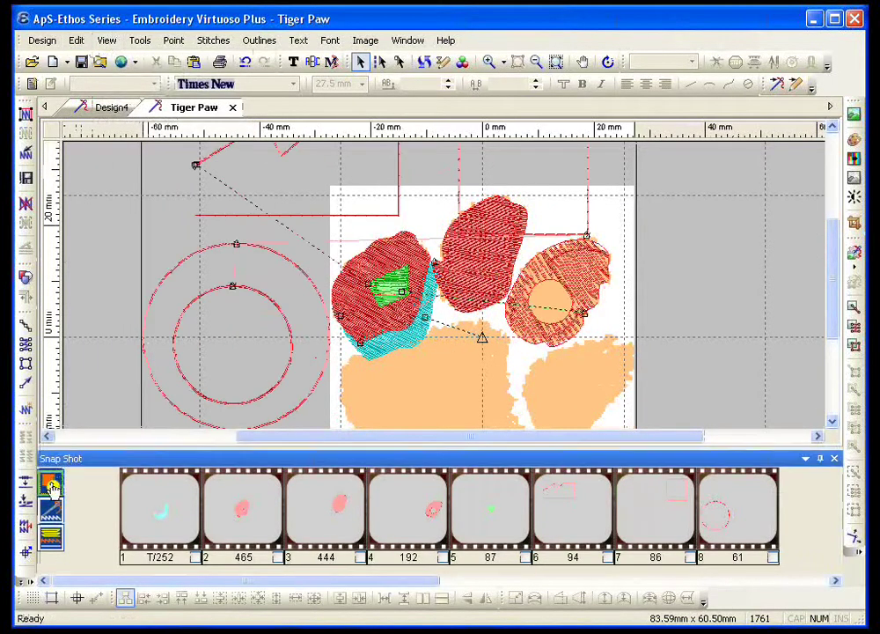
left_click(309, 583)
left_click_drag(310, 583, 673, 543)
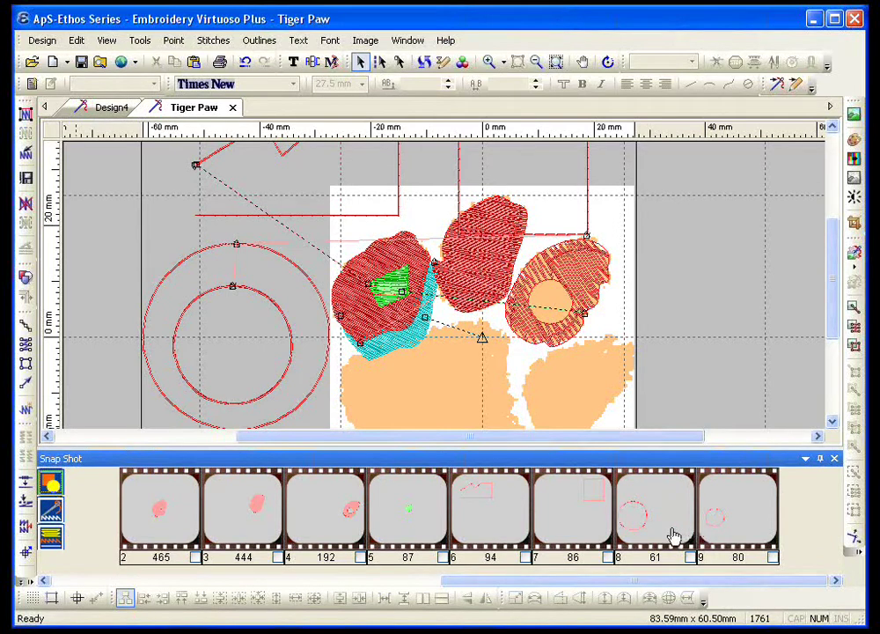
left_click(737, 529)
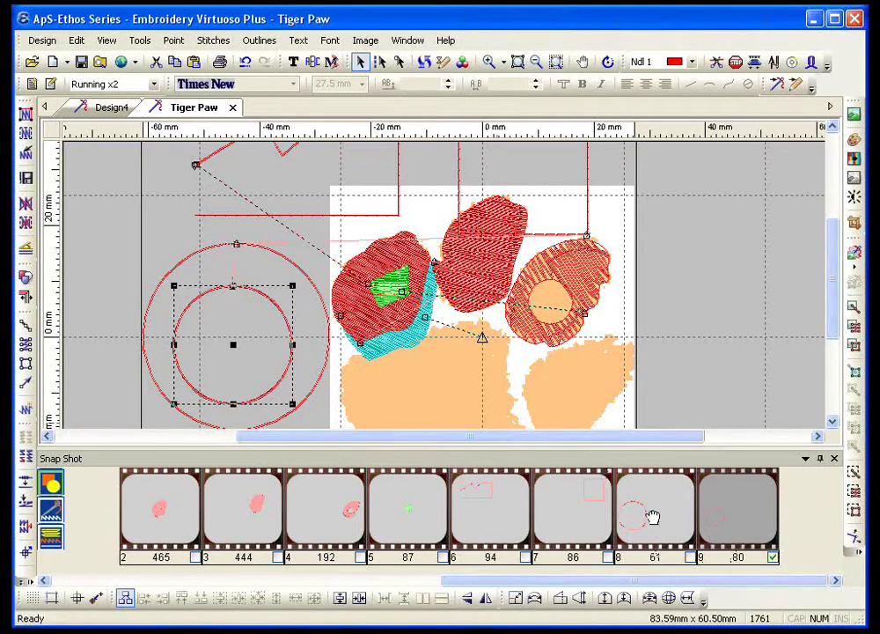
left_click(652, 517)
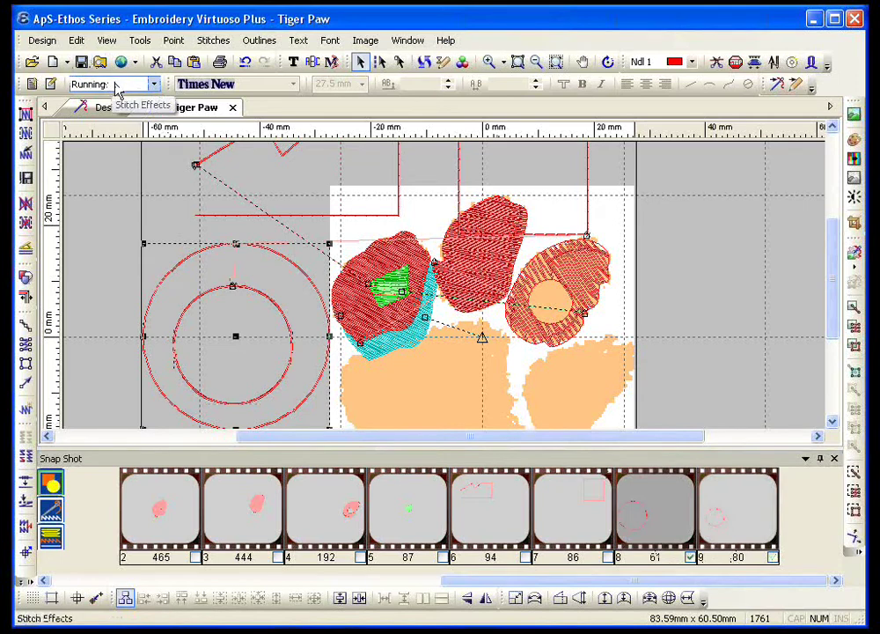
left_click(733, 525)
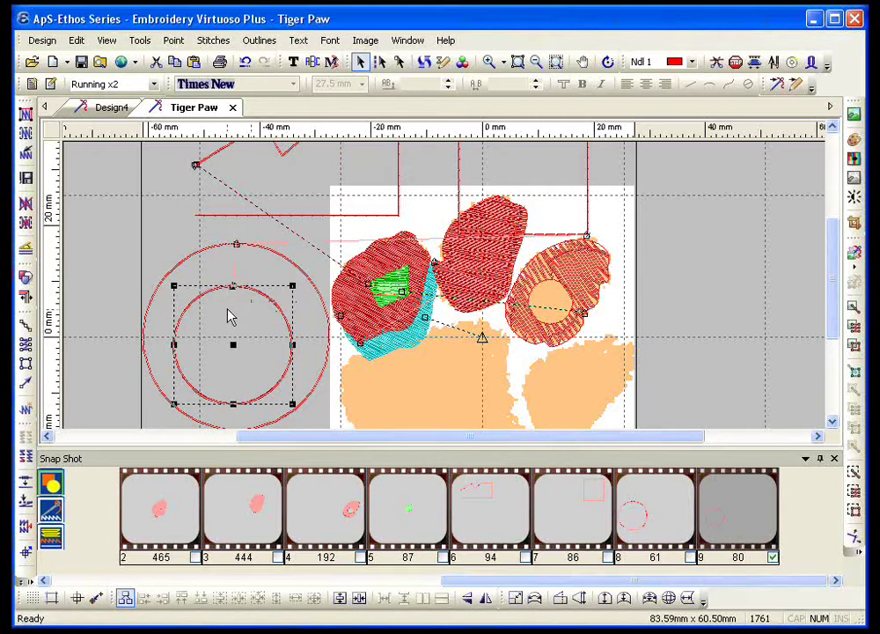
Step: Move the running rectangle to the left of the open running path and paste a copy of it alongside
left_click(536, 63)
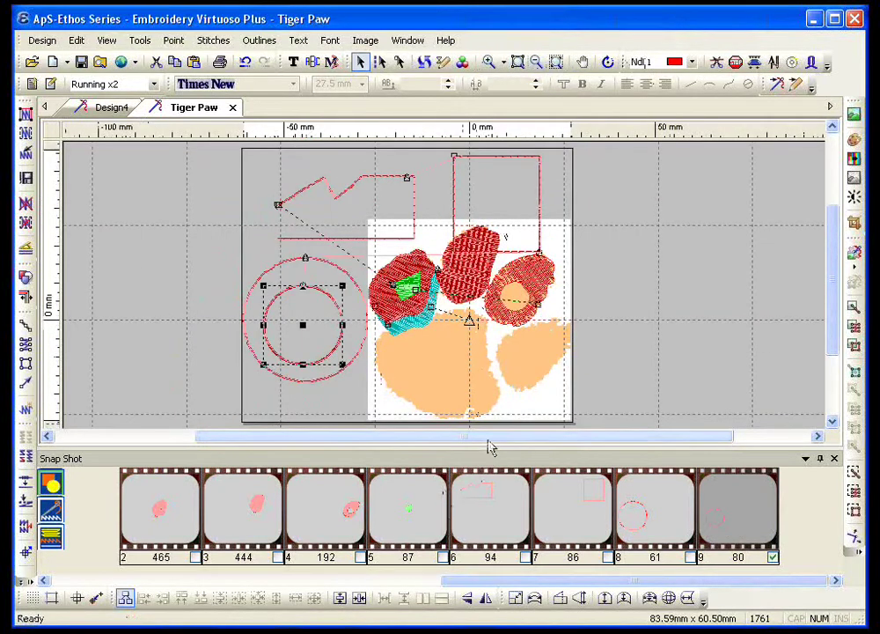
left_click_drag(490, 160, 218, 206)
left_click(173, 61)
left_click(192, 62)
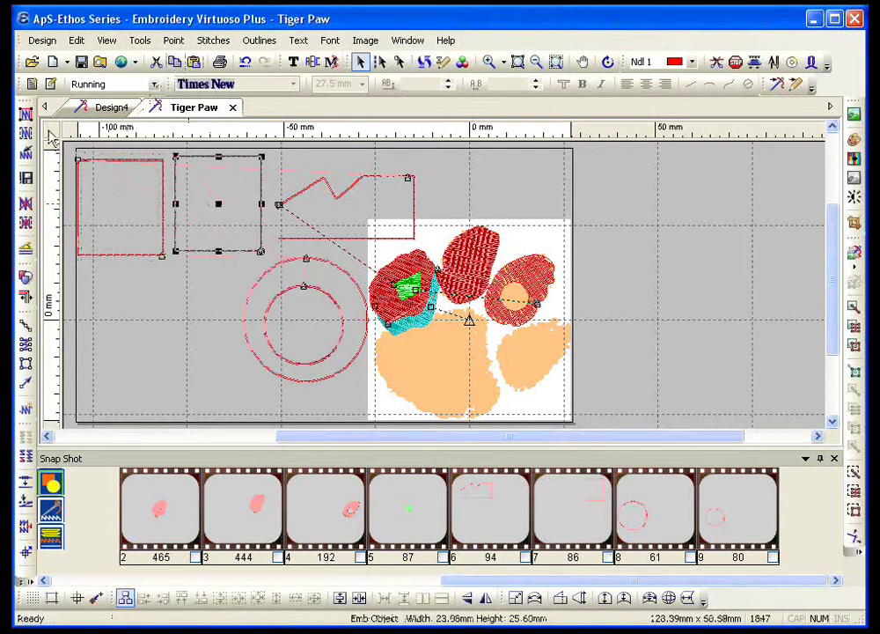
Step: Refresh the Snap Shot frames and compare the stitch counts of the original rectangle and its copy
left_click(51, 489)
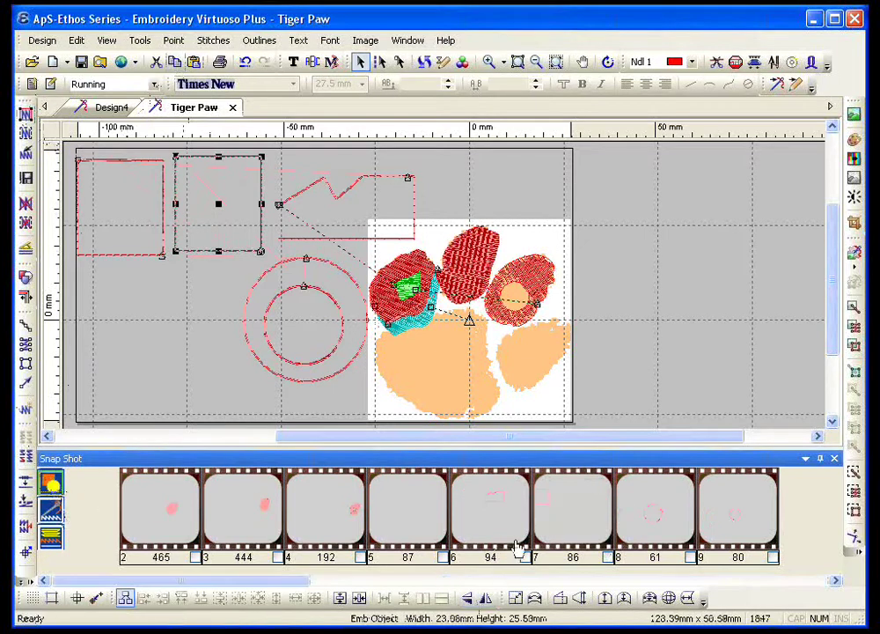
left_click(569, 539)
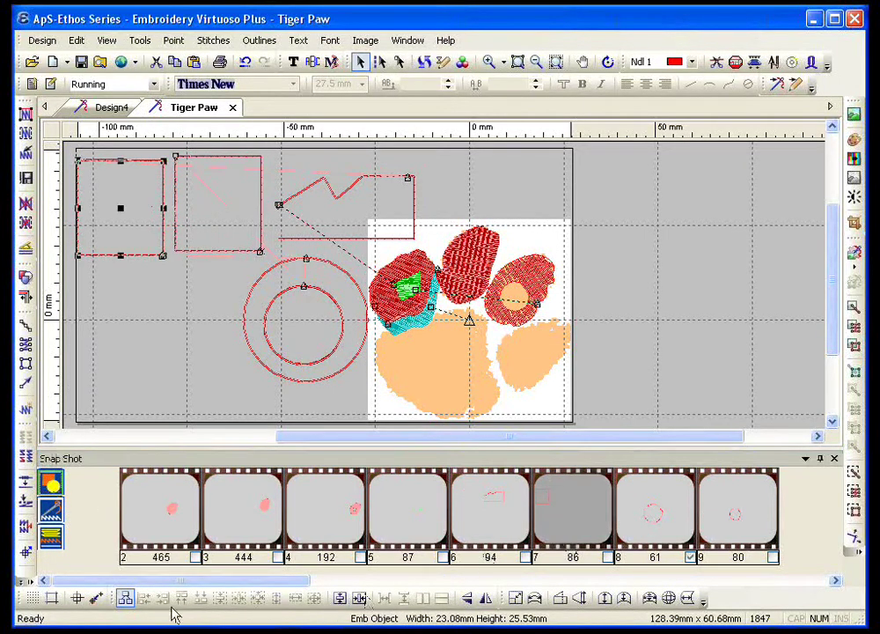
left_click_drag(183, 583, 694, 621)
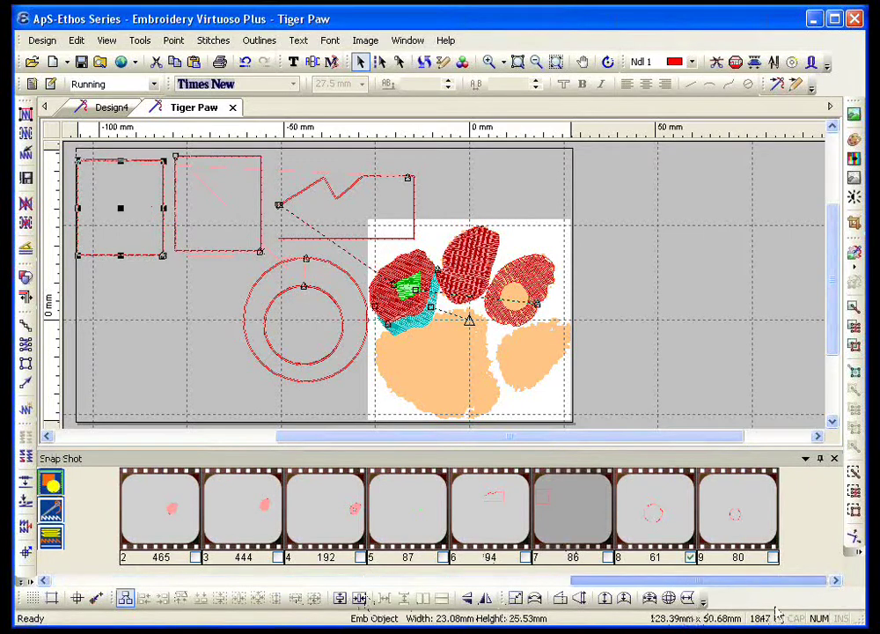
left_click(752, 534)
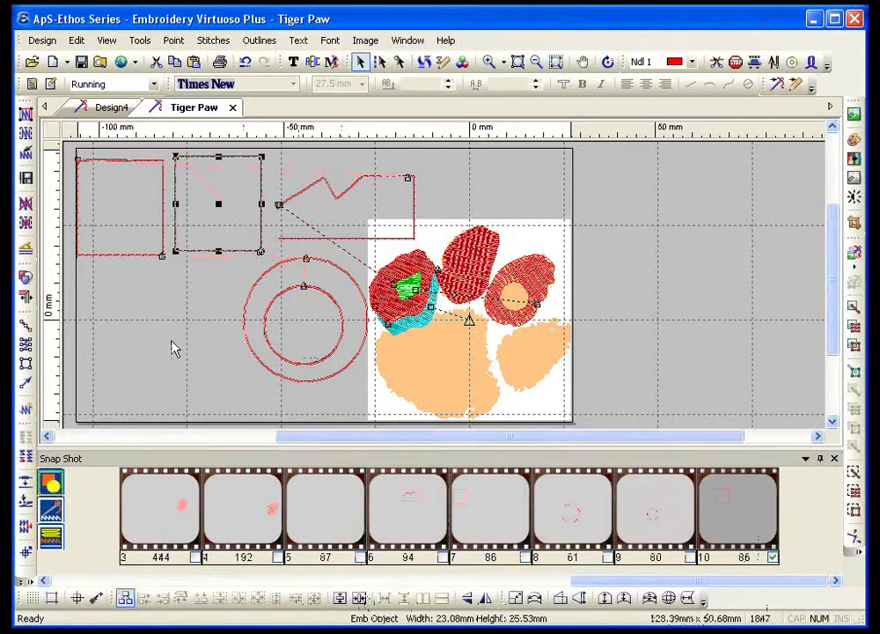
left_click(161, 384)
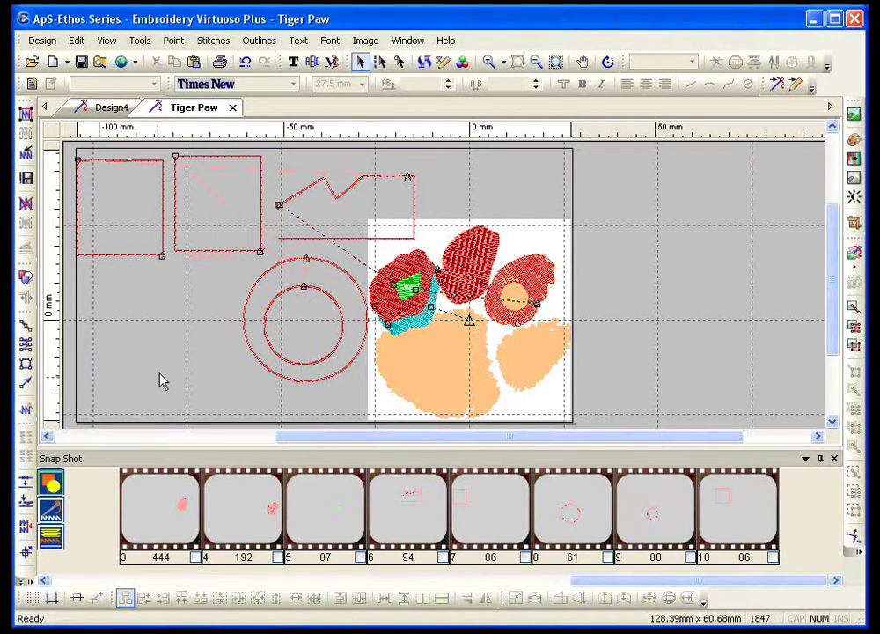
Step: Change the copied rectangle's stitch effect to Running x2, regenerate all stitches and refresh the Snap Shot frames
left_click(240, 254)
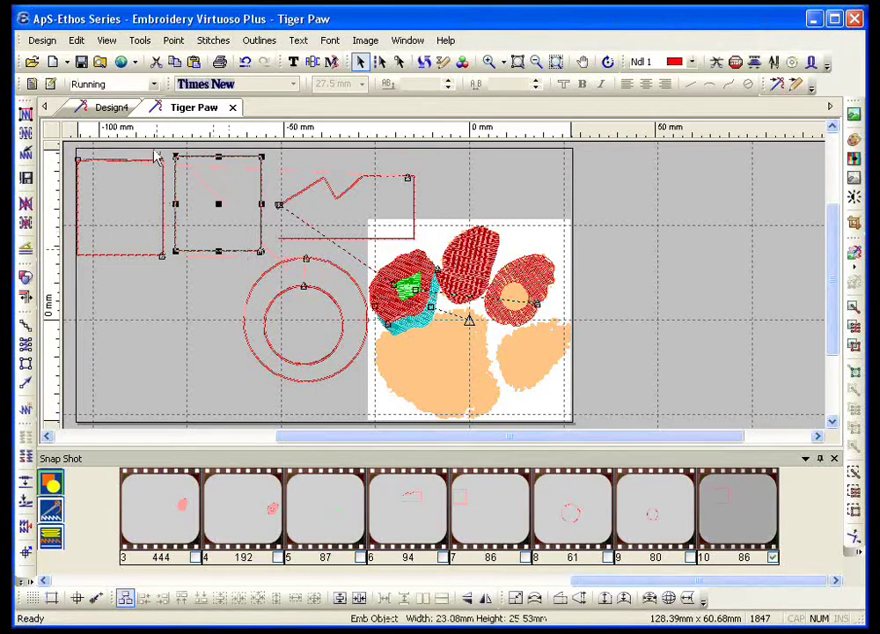
left_click(154, 83)
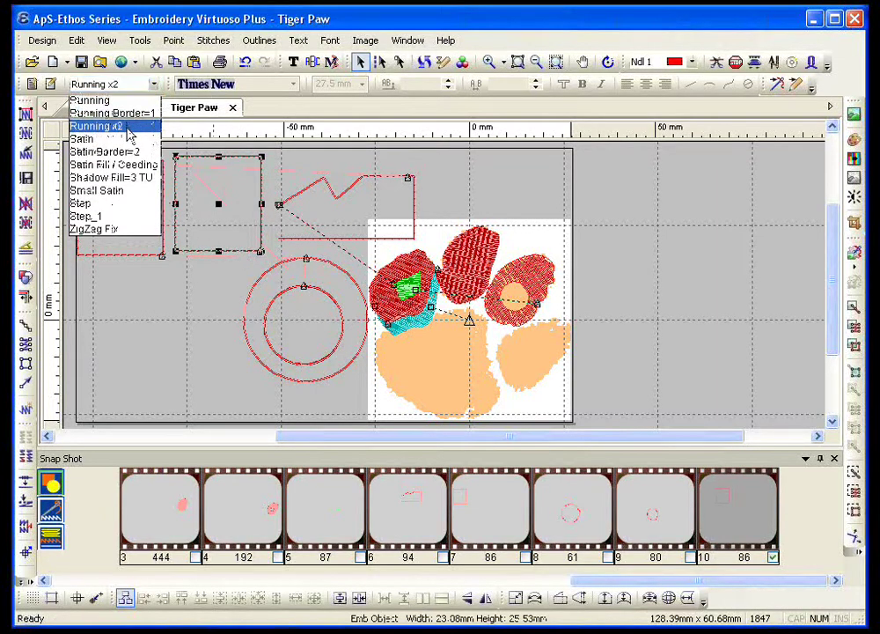
left_click(97, 126)
left_click(26, 112)
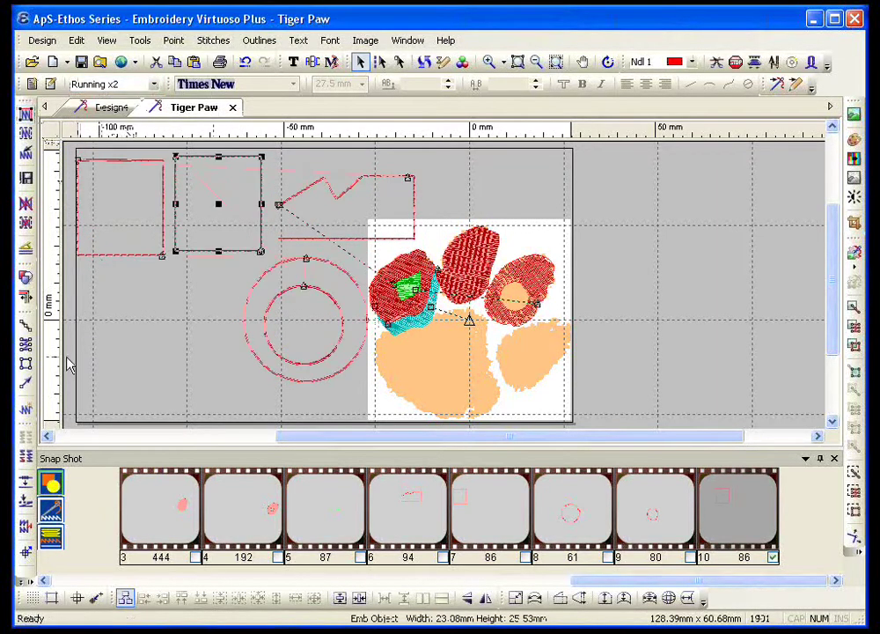
left_click(53, 482)
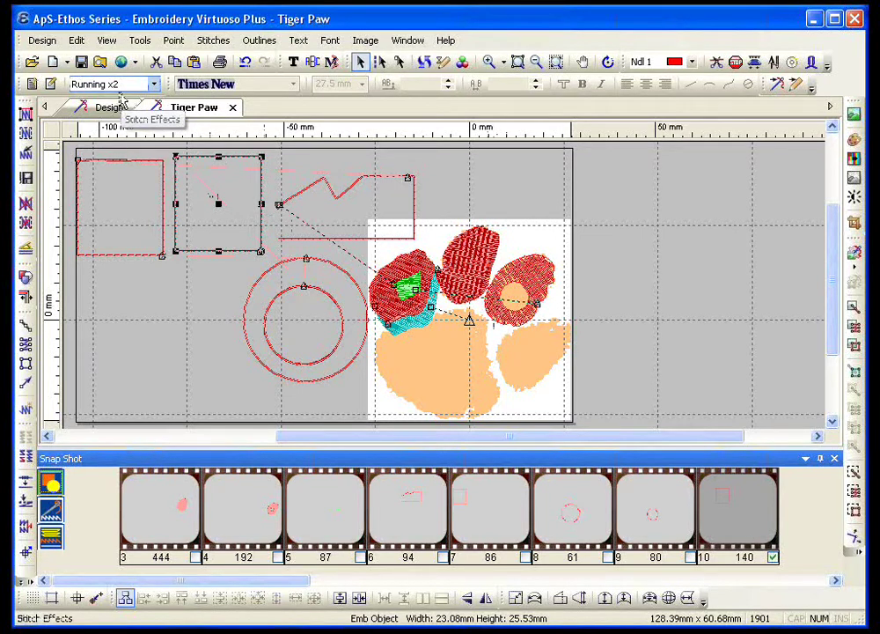
Step: Open the copied rectangle's Running x2 effect parameters, try stitch lengths such as 1 and 4 mm, and set the length back to 2 mm
left_click(51, 85)
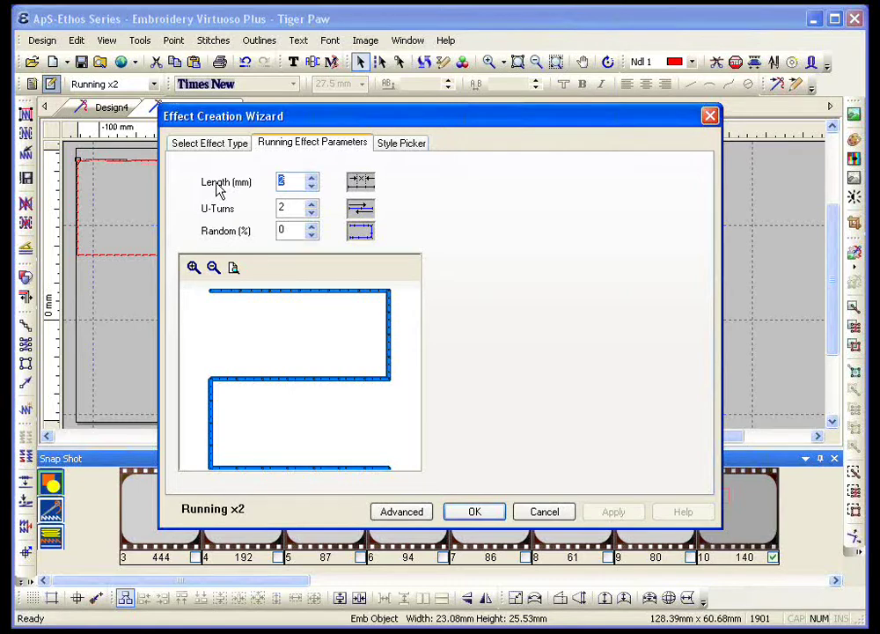
type("1")
key("BackSpace")
type(".5")
key("BackSpace")
key("BackSpace")
type("4")
key("BackSpace")
type("2")
double_click(281, 183)
Step: Set the Running x2 effect's U-Turns to 4
left_click(290, 208)
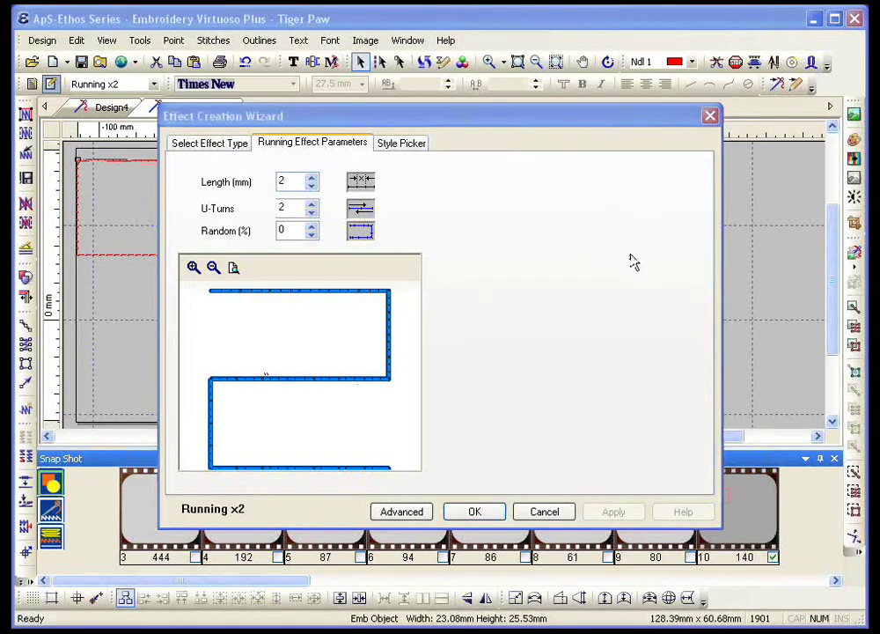
left_click(311, 203)
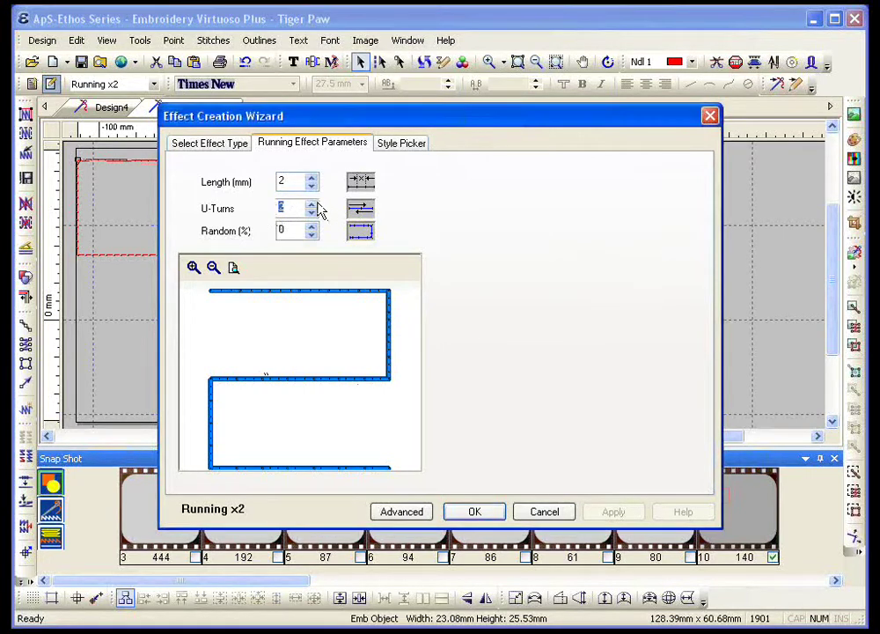
left_click(311, 203)
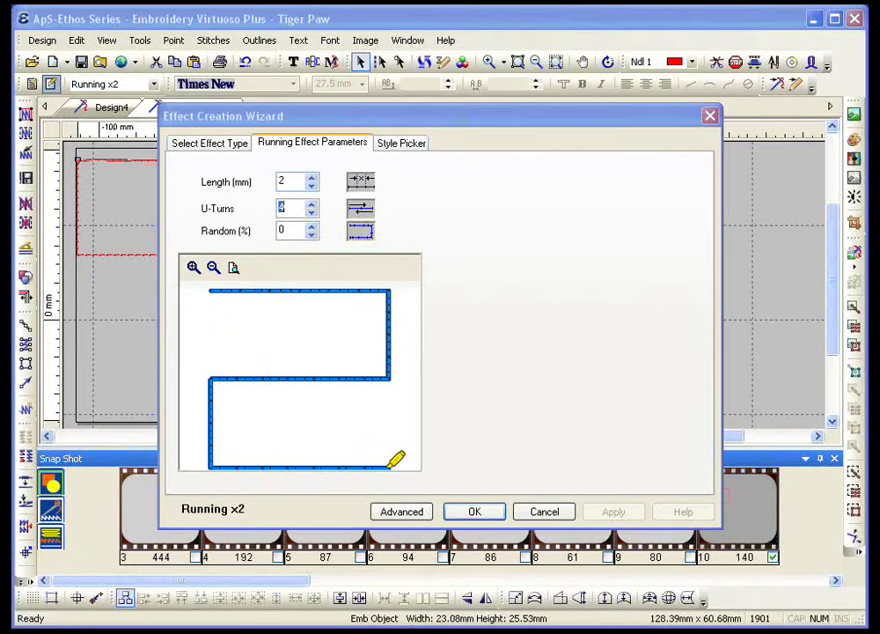
mouse_move(388, 465)
left_mouse_down()
mouse_move(214, 463)
mouse_move(198, 381)
mouse_move(402, 378)
mouse_move(387, 345)
mouse_move(382, 288)
mouse_move(221, 291)
left_mouse_up()
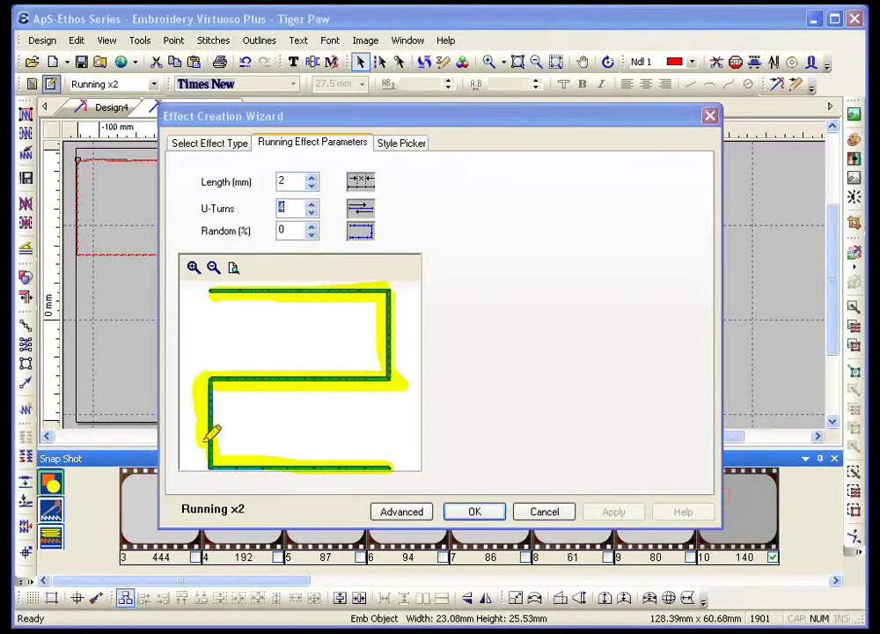
left_click_drag(378, 455, 414, 457)
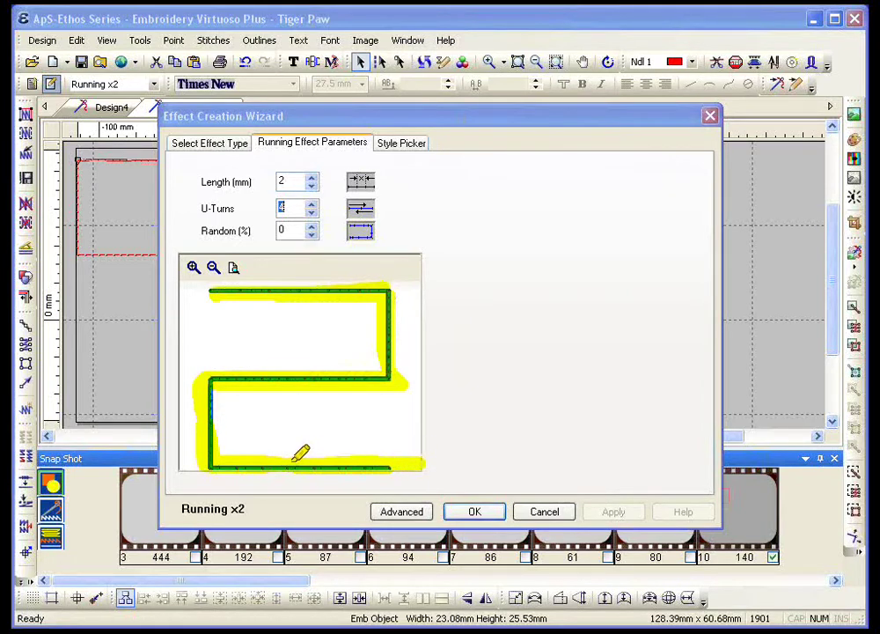
mouse_move(299, 454)
left_mouse_down()
mouse_move(206, 451)
mouse_move(212, 406)
left_mouse_up()
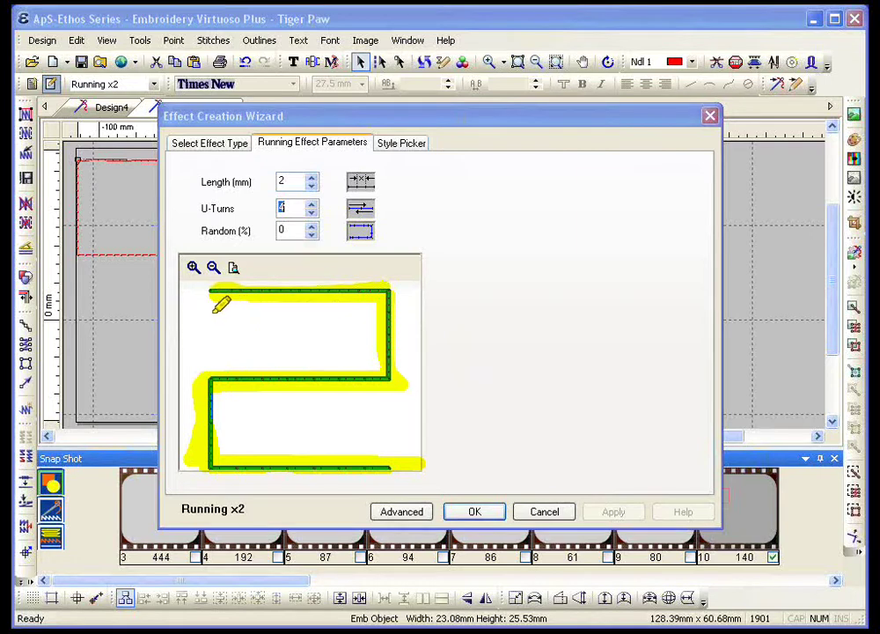
left_click_drag(220, 303, 380, 300)
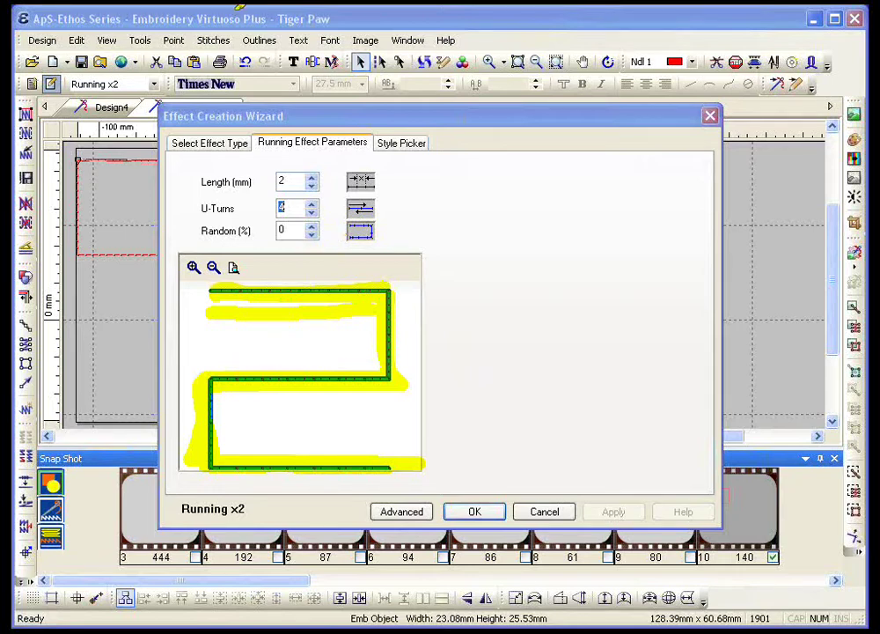
left_click_drag(282, 185, 280, 187)
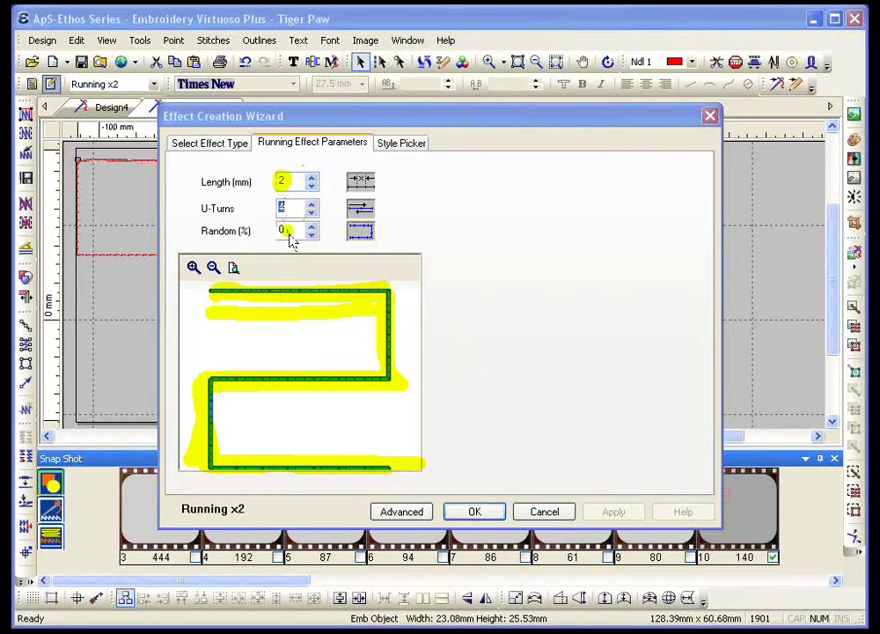
Step: Set the Running x2 effect's Random value to 50% and apply the parameters
key("Tab")
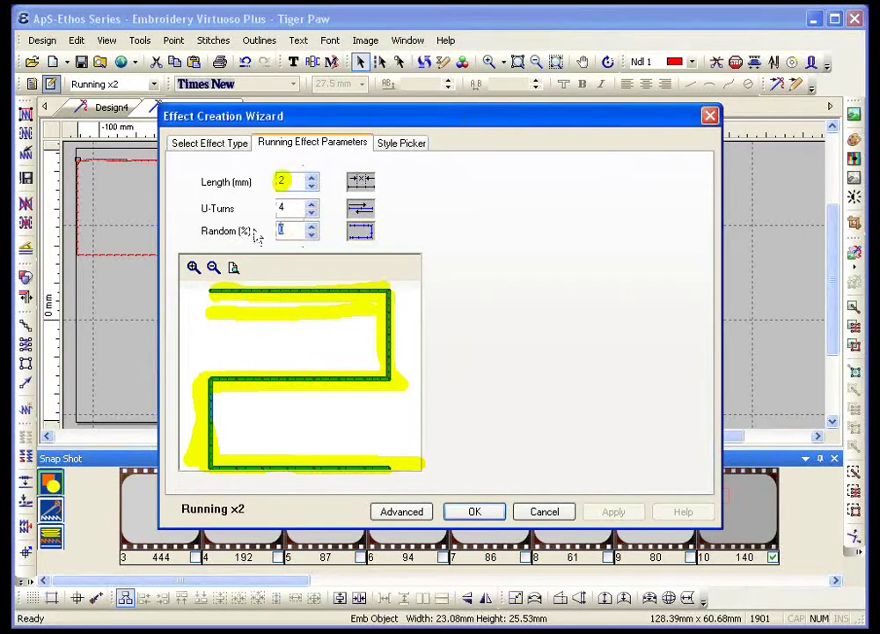
type("50")
key("Return")
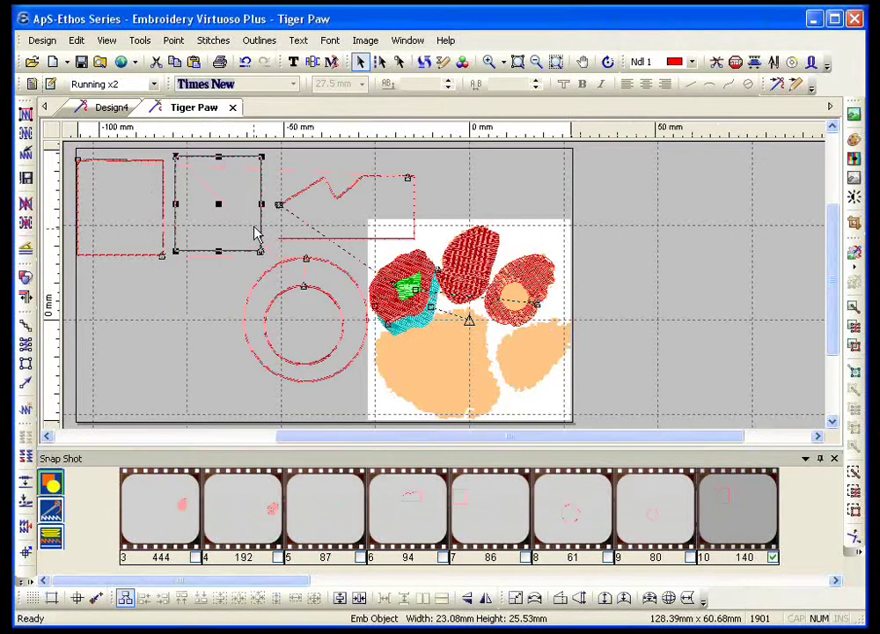
Step: Reopen the copied rectangle's Running x2 effect parameters and set U-Turns to 1
left_click(51, 83)
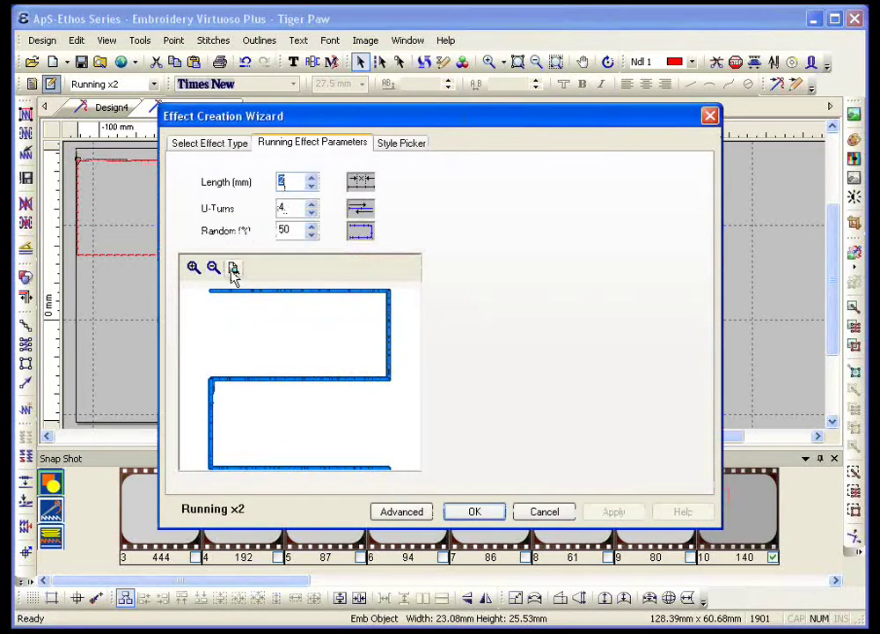
left_click(312, 213)
left_click(311, 214)
left_click(309, 208)
left_click(309, 210)
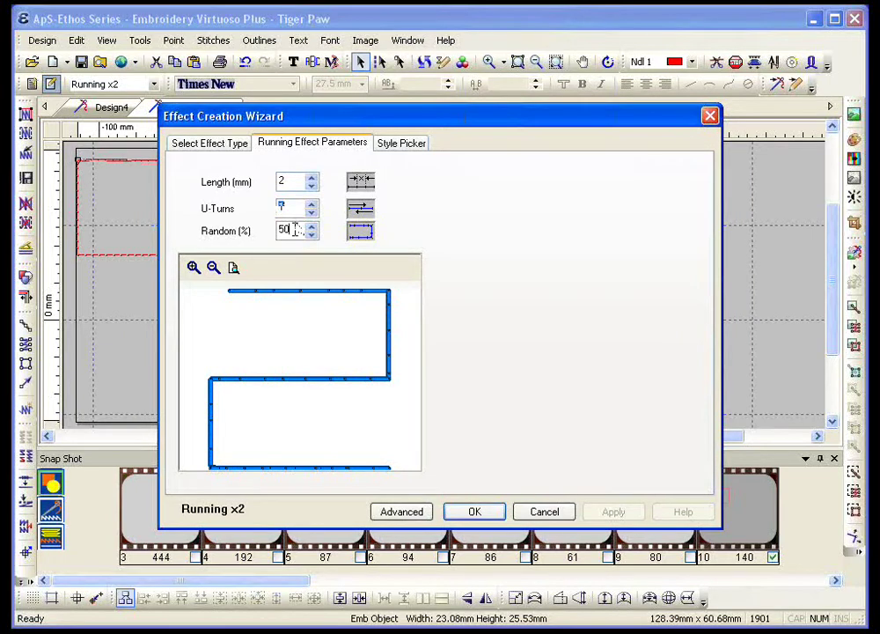
Step: Examine the 50% random stitch spacing along the enlarged effect preview and accept the Running x2 parameters
double_click(288, 228)
left_click(195, 269)
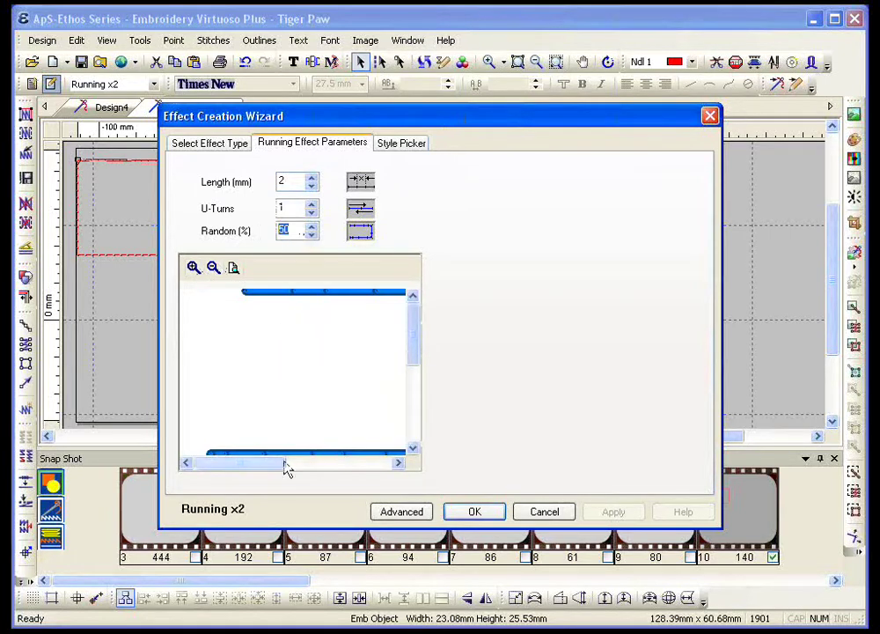
left_click_drag(282, 467, 320, 463)
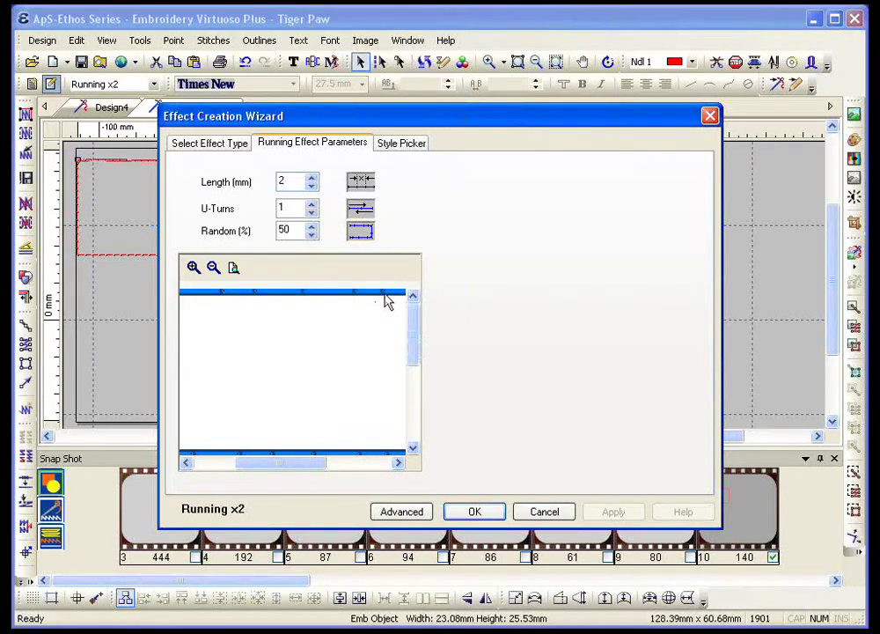
left_click_drag(307, 464, 356, 469)
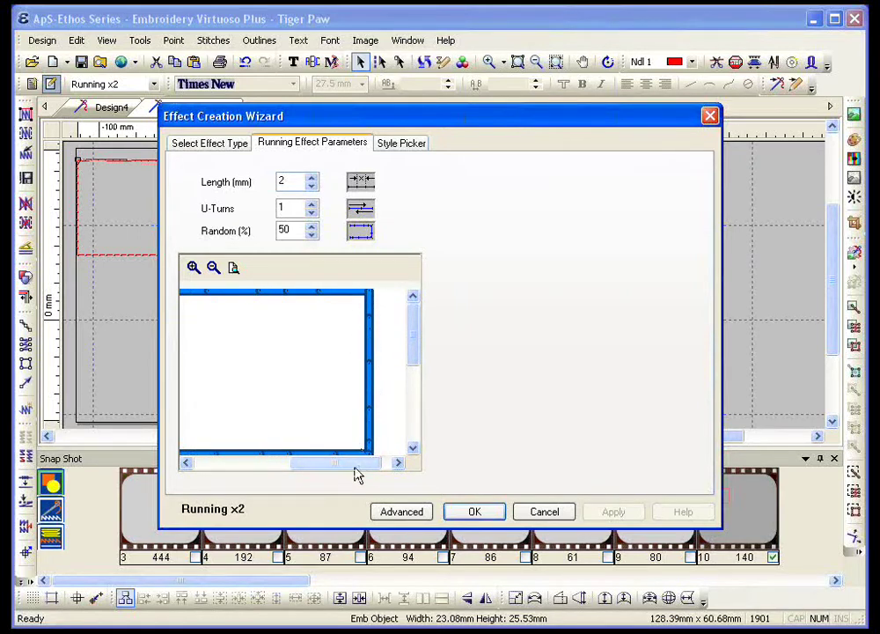
left_click_drag(355, 466, 312, 472)
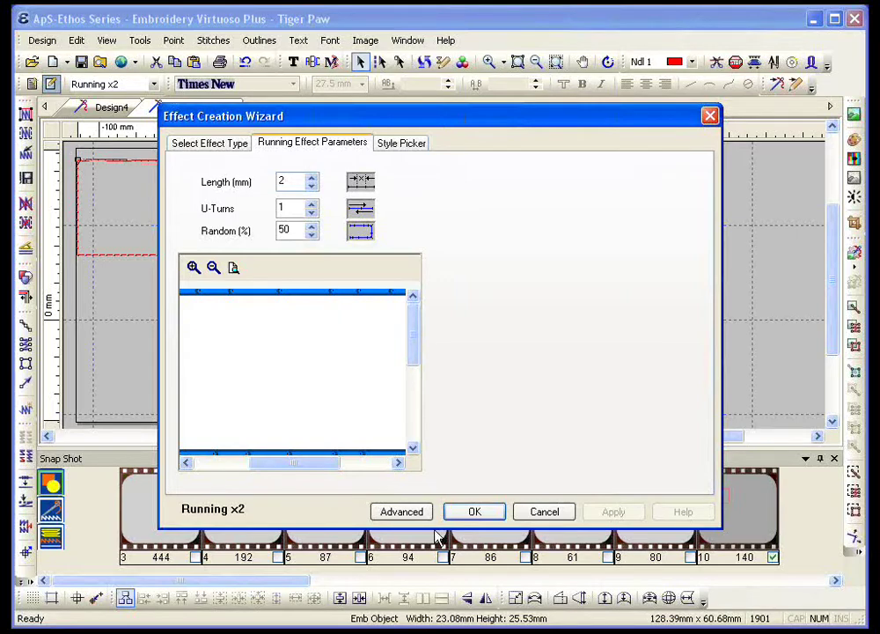
left_click(475, 514)
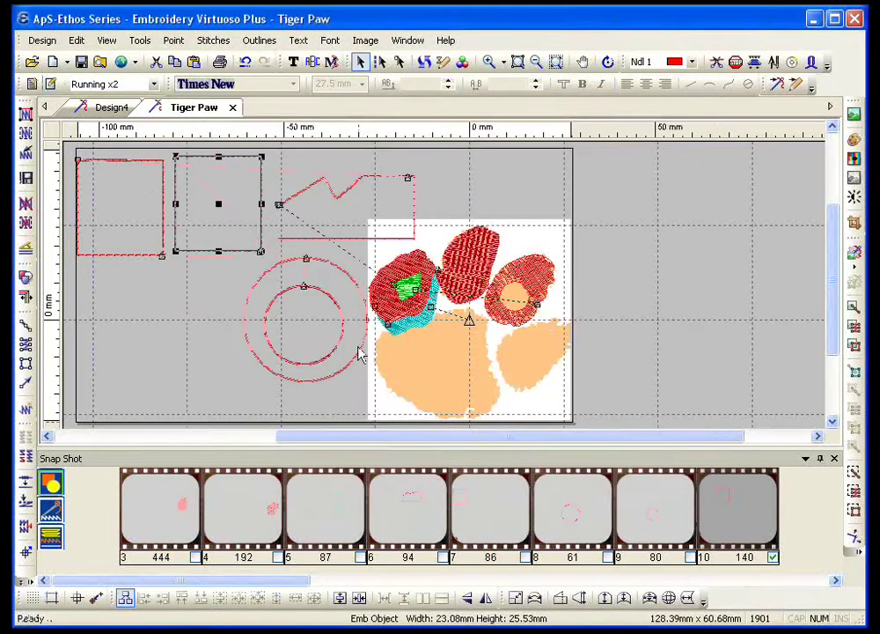
Step: Group the Snap Shot frames by stitch effect and select the Running objects, then all Running x2 objects instead
left_click(222, 290)
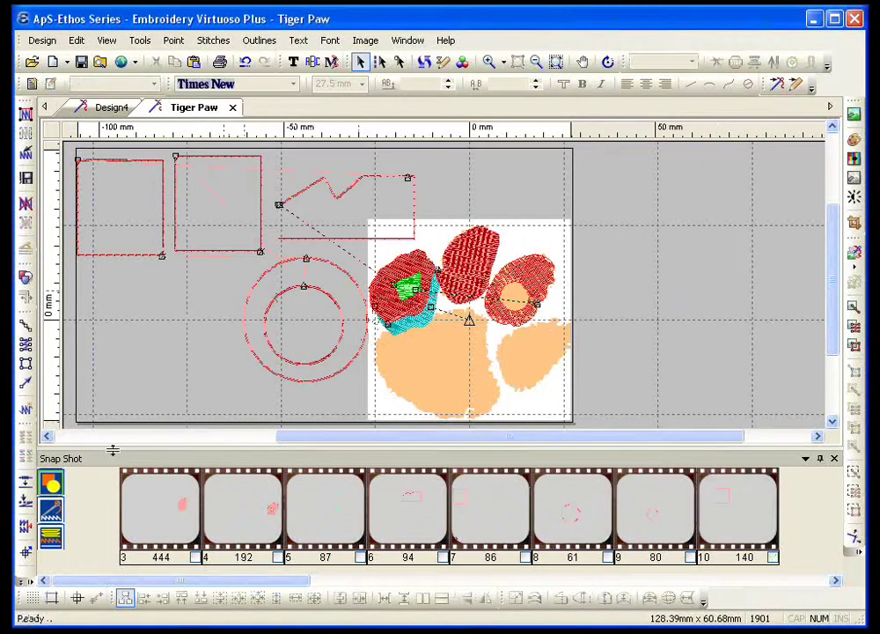
left_click(50, 510)
left_click(50, 532)
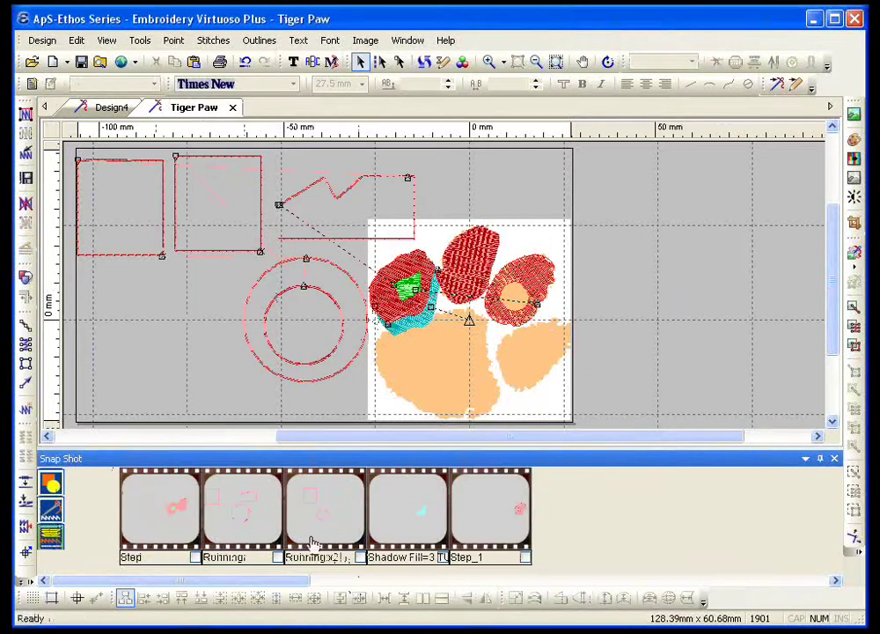
left_click(265, 532)
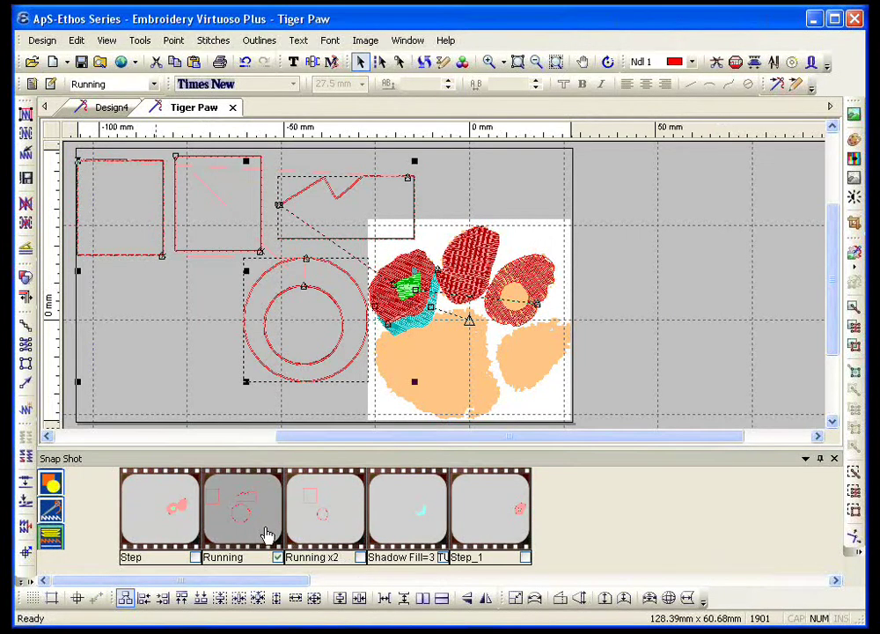
left_click(307, 531)
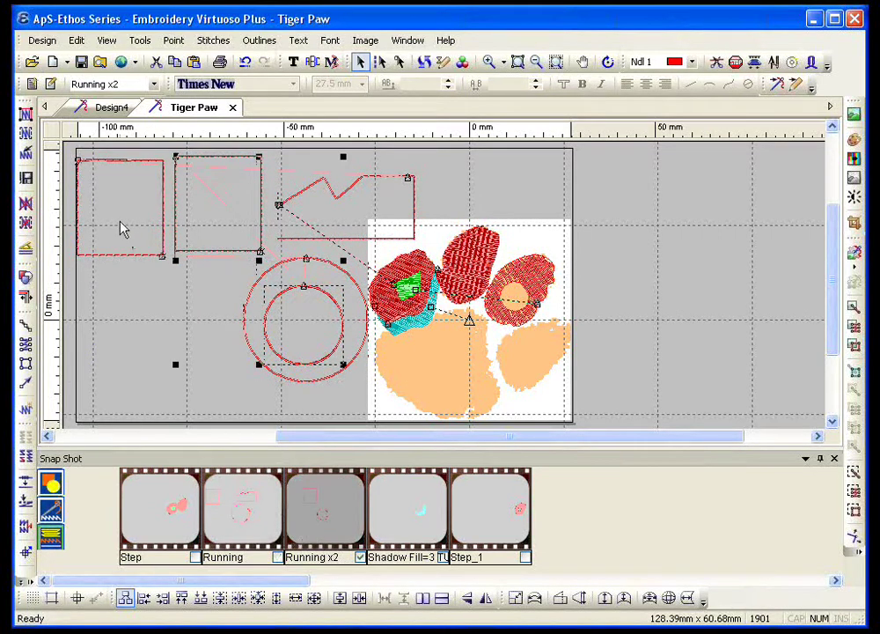
Step: Set the Running x2 effect's Random to 0% and Length to 4 mm, and restitch the selected objects
left_click(50, 84)
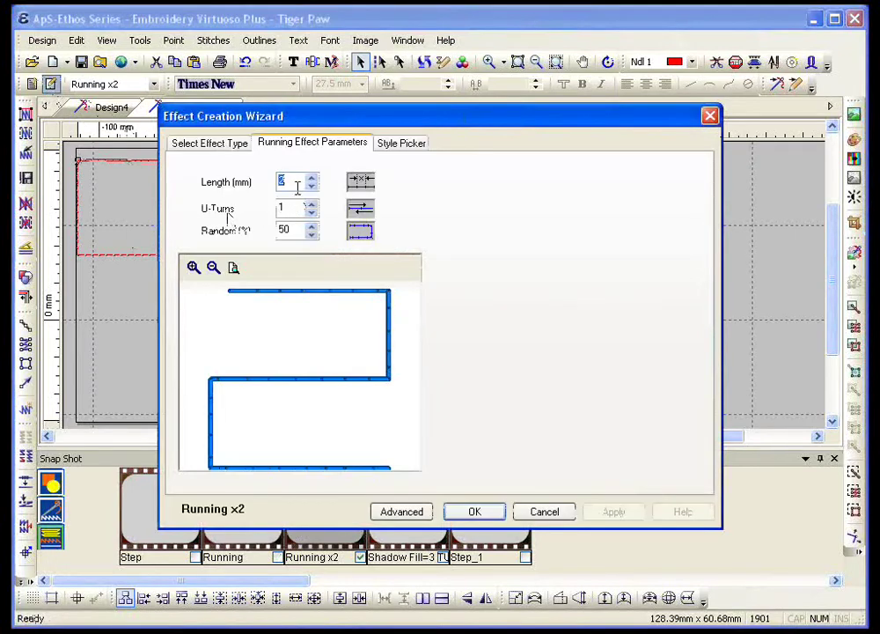
key("Tab")
key("Tab")
type("0")
key("shift+Tab")
key("shift+Tab")
type("4")
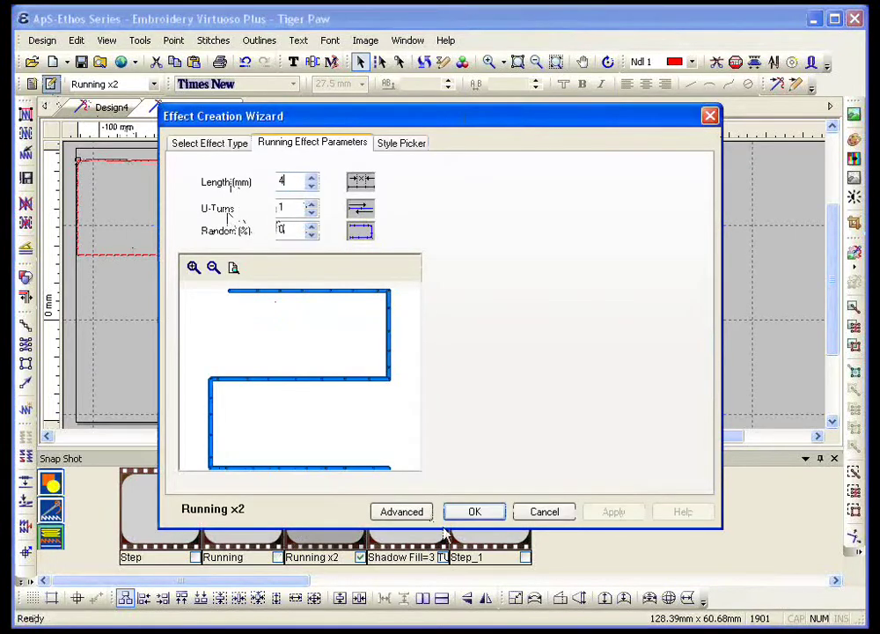
left_click(459, 515)
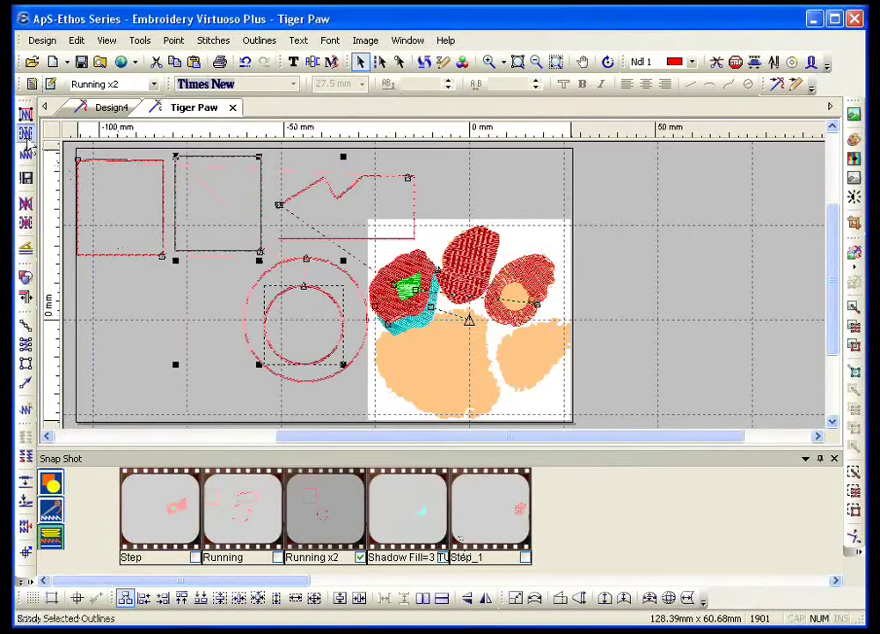
left_click(25, 113)
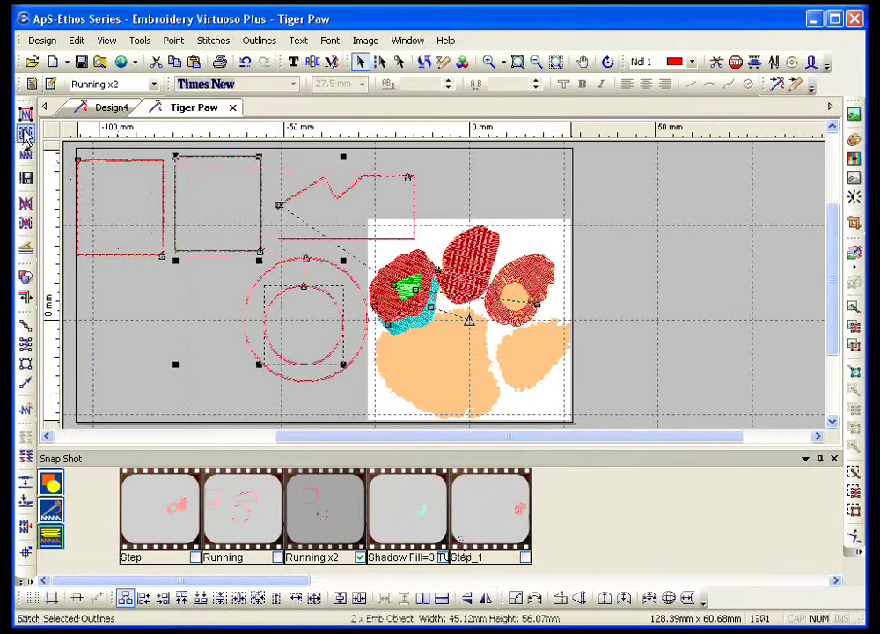
Step: Examine the stitches of the two rectangles and the circles up close, comparing the Running and Running x2 objects
left_click(516, 61)
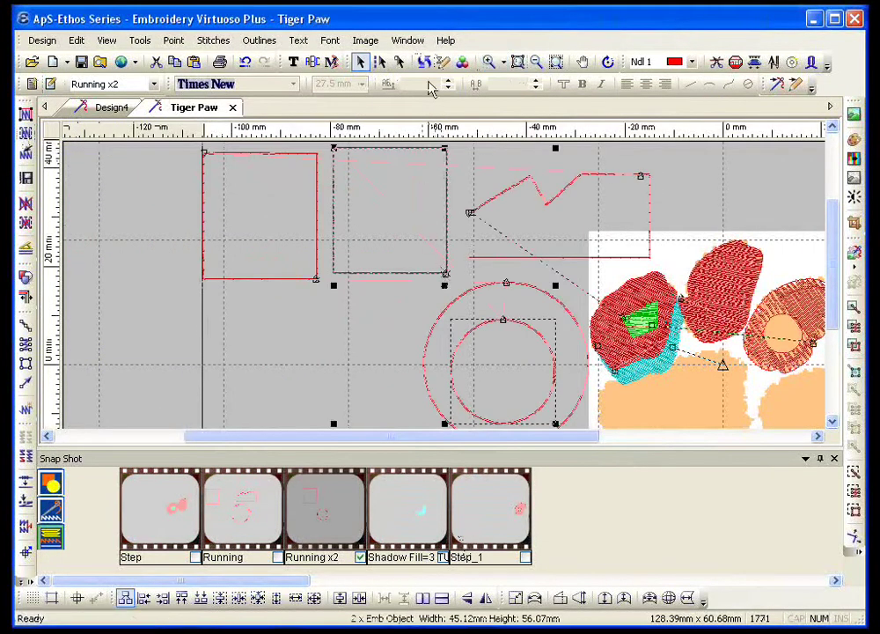
left_click(489, 61)
left_click_drag(321, 191, 507, 348)
key("Escape")
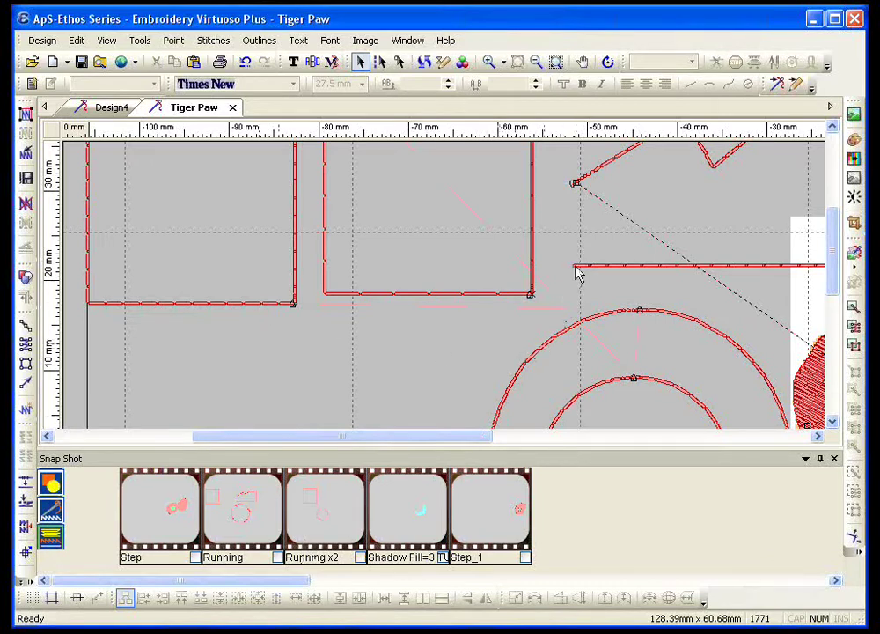
left_click(278, 305)
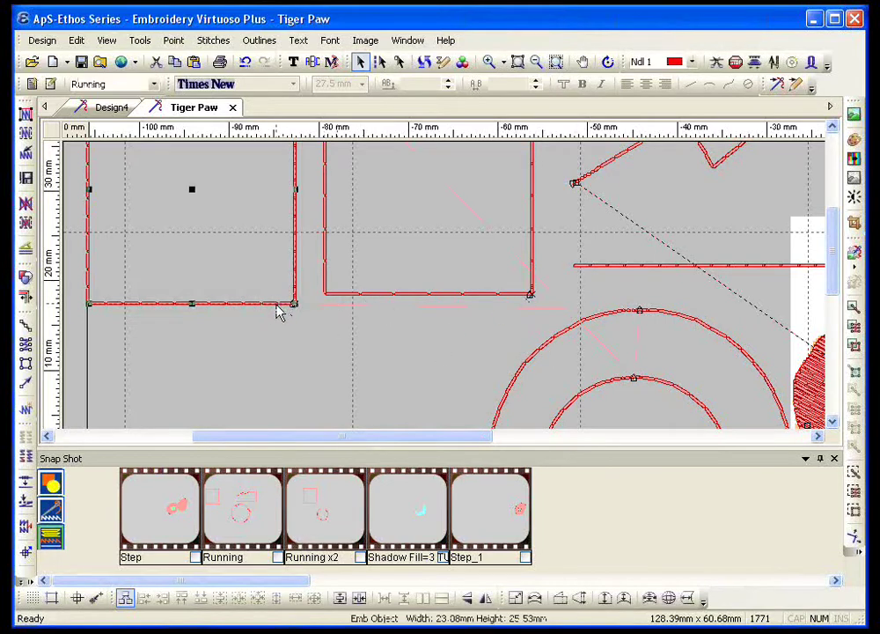
left_click(394, 366)
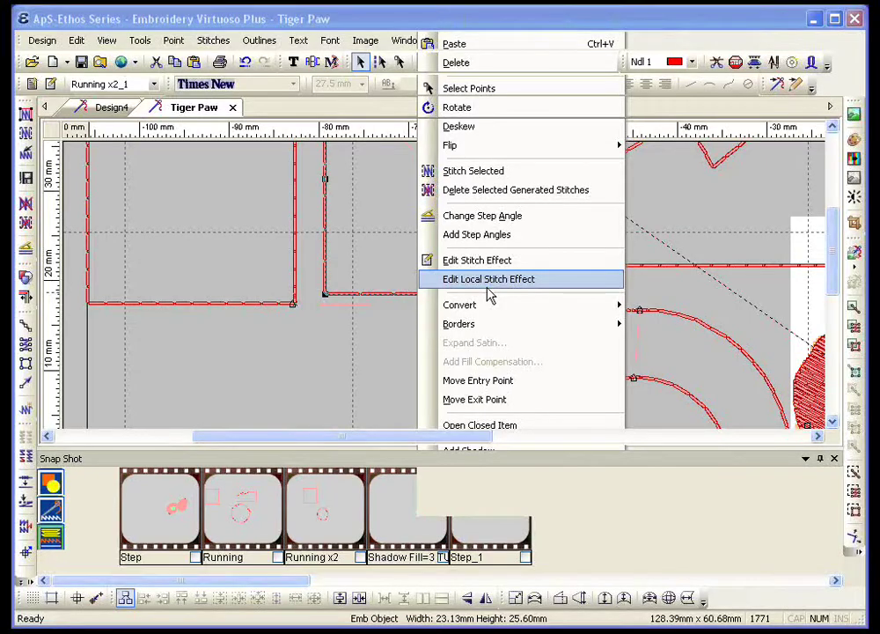
Step: Edit the copied rectangle's local stitch effect, Running x2_1, and reduce its stitch length below 4 mm
left_click(488, 285)
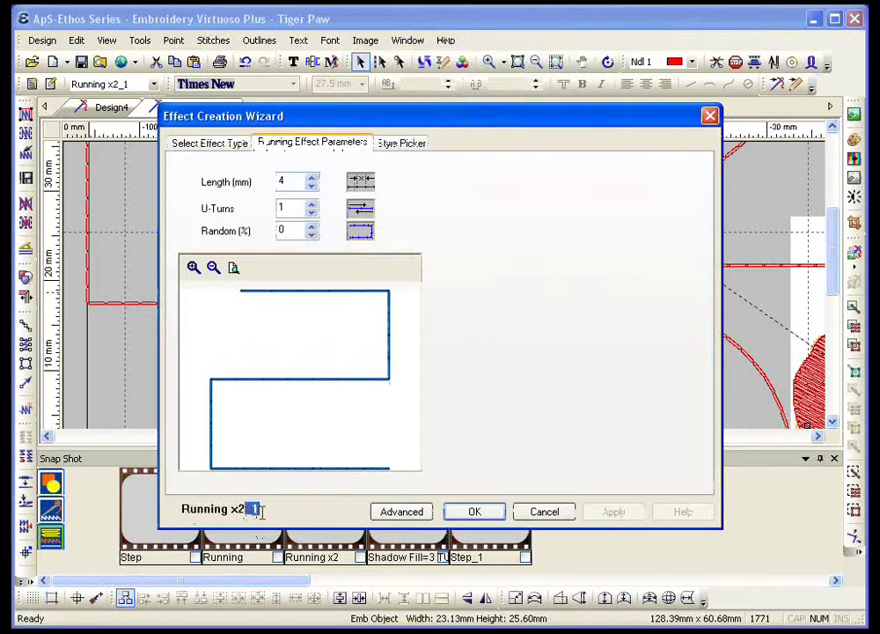
left_click(311, 187)
left_click(312, 187)
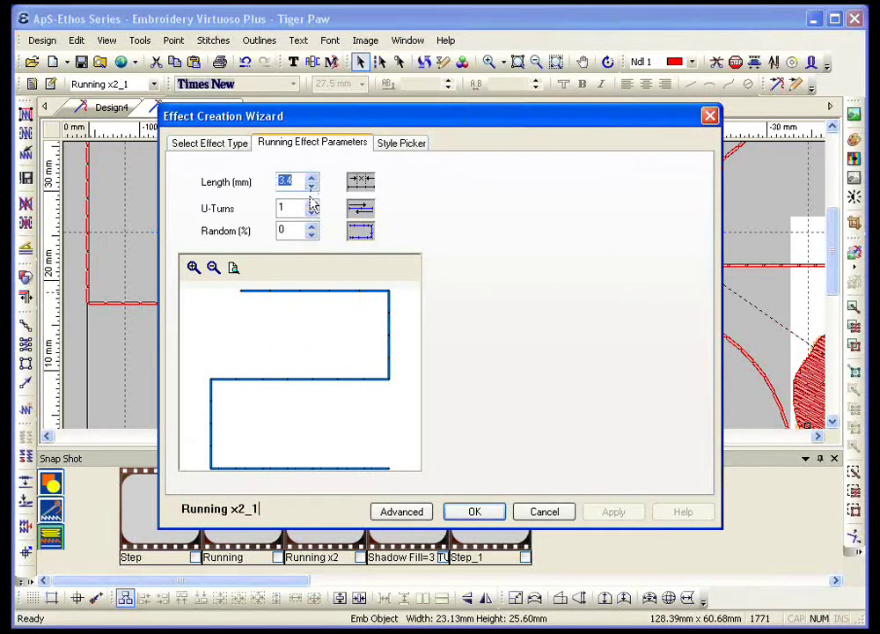
left_click(312, 187)
left_click(312, 204)
left_click(451, 514)
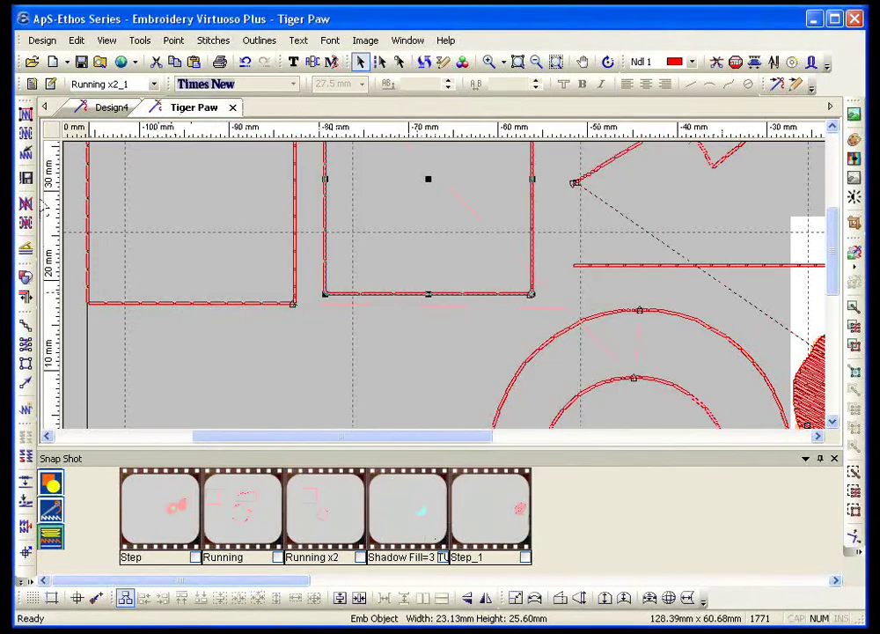
Step: Compare the copied rectangle's local-effect stitches with those of the inner circle and the other Running objects
scroll(311, 333, "up", 2)
left_click(381, 245)
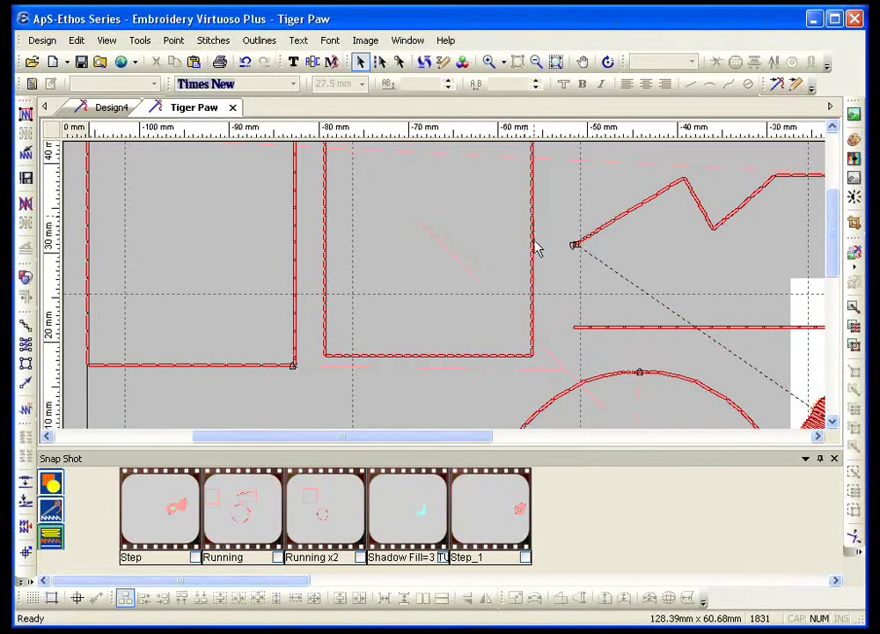
scroll(555, 413, "down", 5)
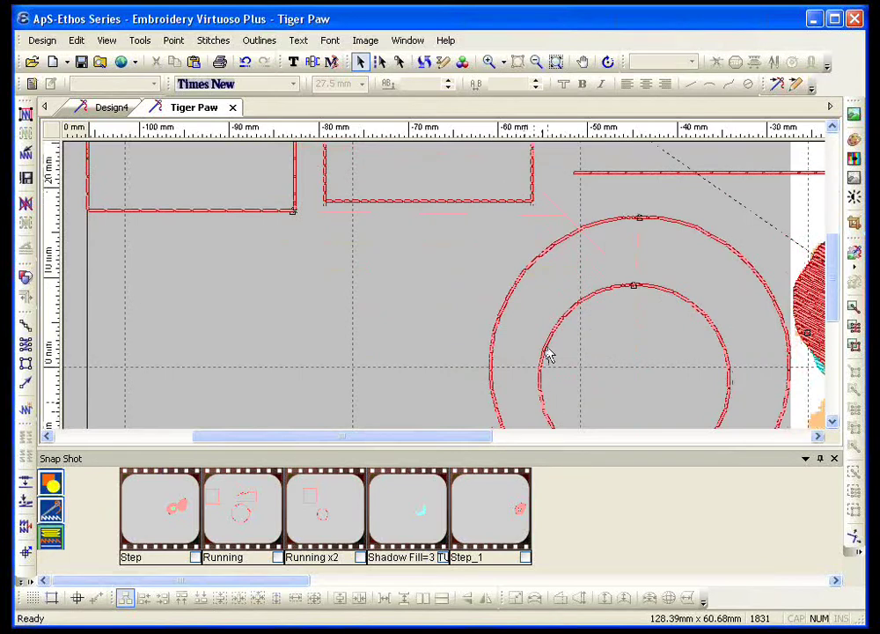
scroll(322, 286, "up", 1)
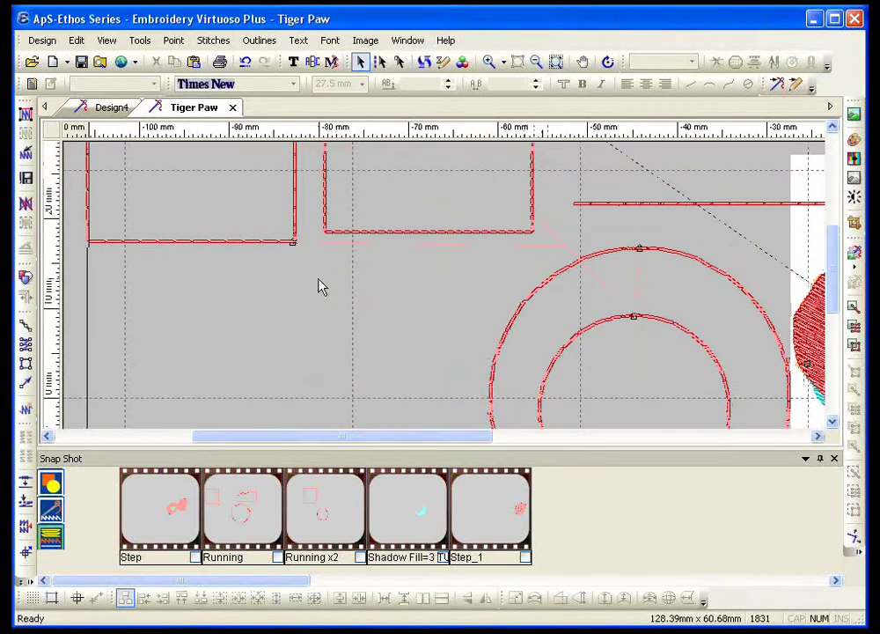
scroll(321, 286, "up", 2)
scroll(321, 286, "up", 1)
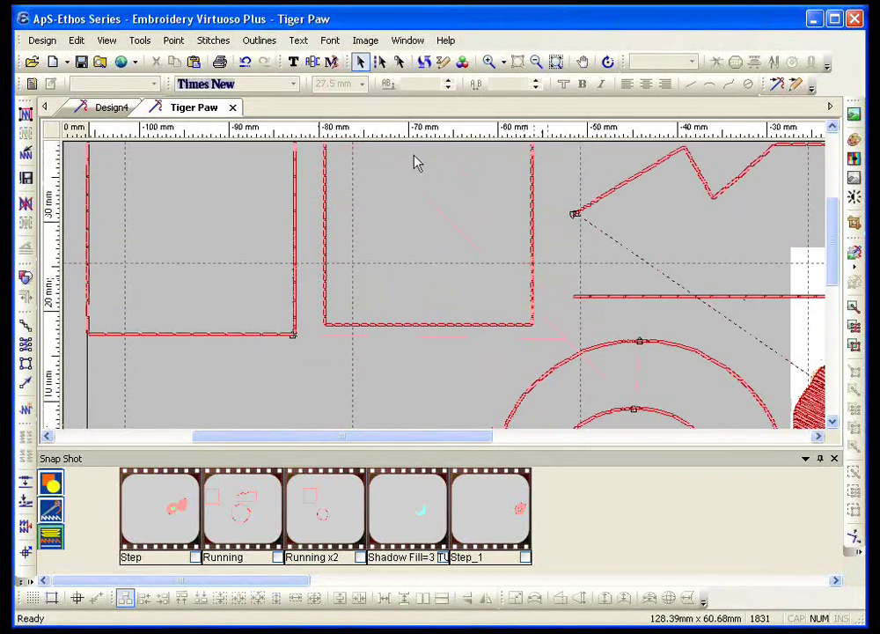
Step: Delete all embroidery objects from the design and resize the design area to the remaining paw image
left_click(557, 63)
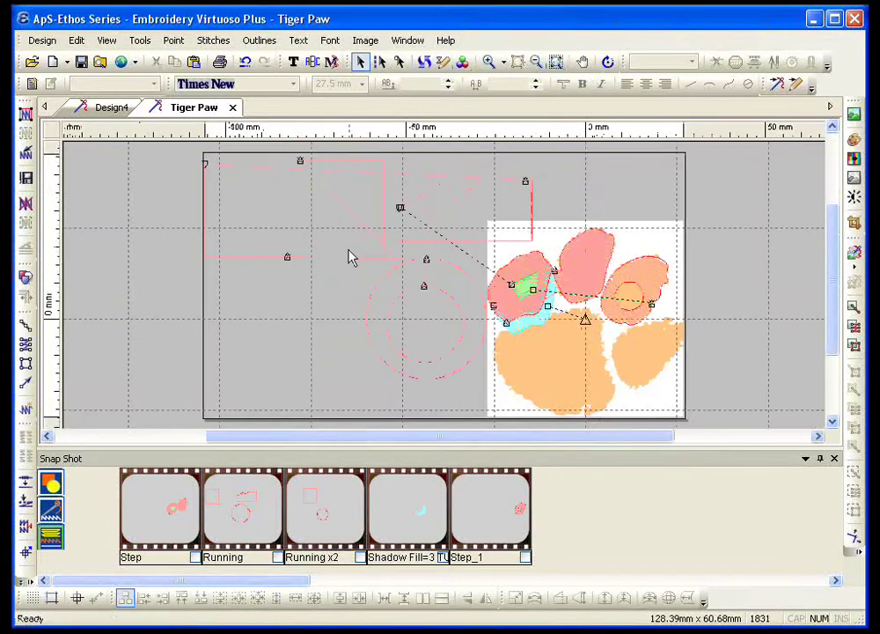
key("ctrl+a")
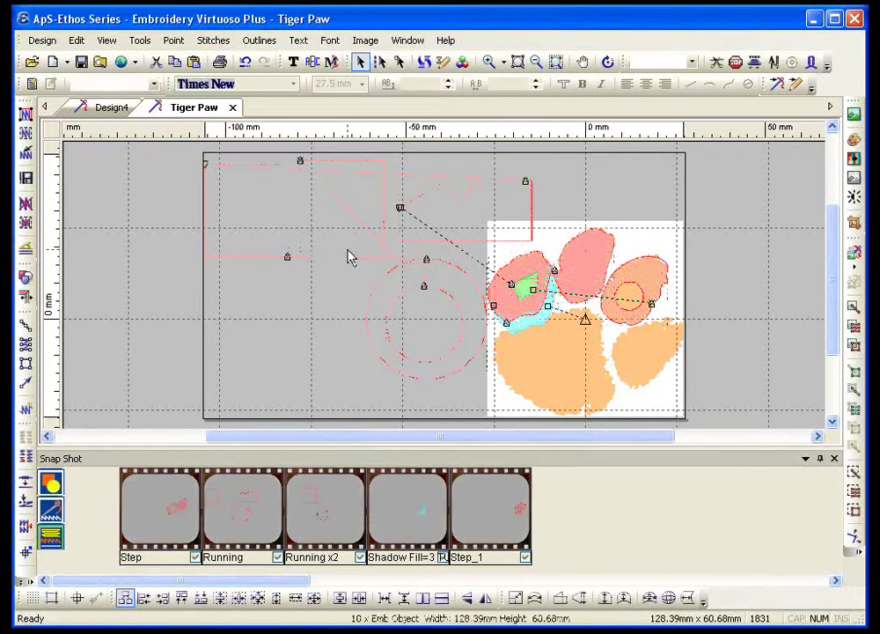
key("Delete")
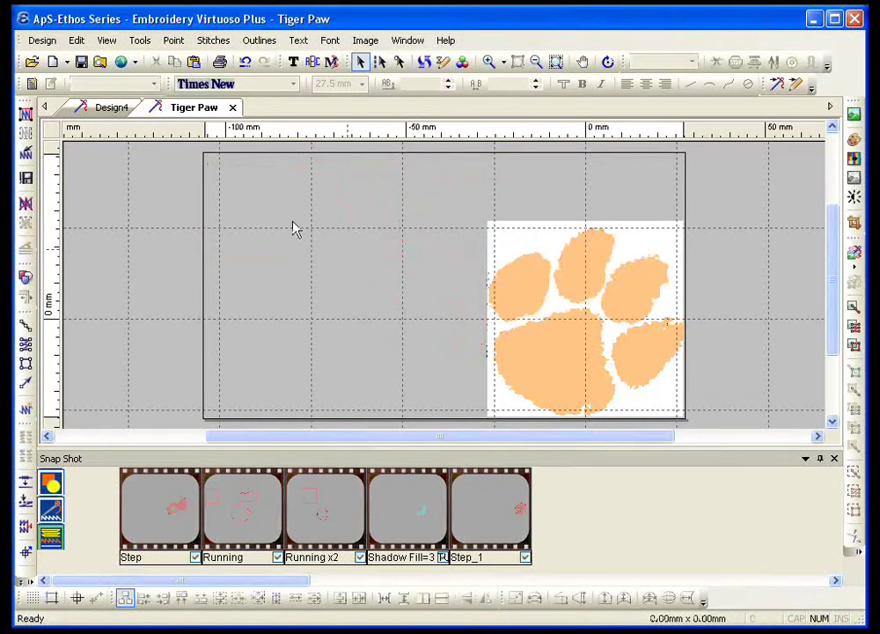
left_click(106, 41)
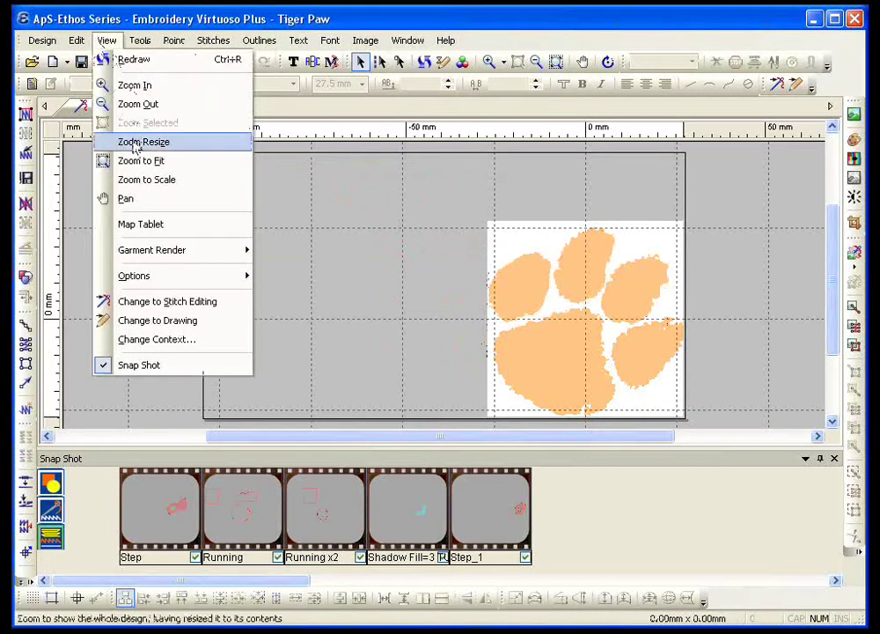
left_click(135, 88)
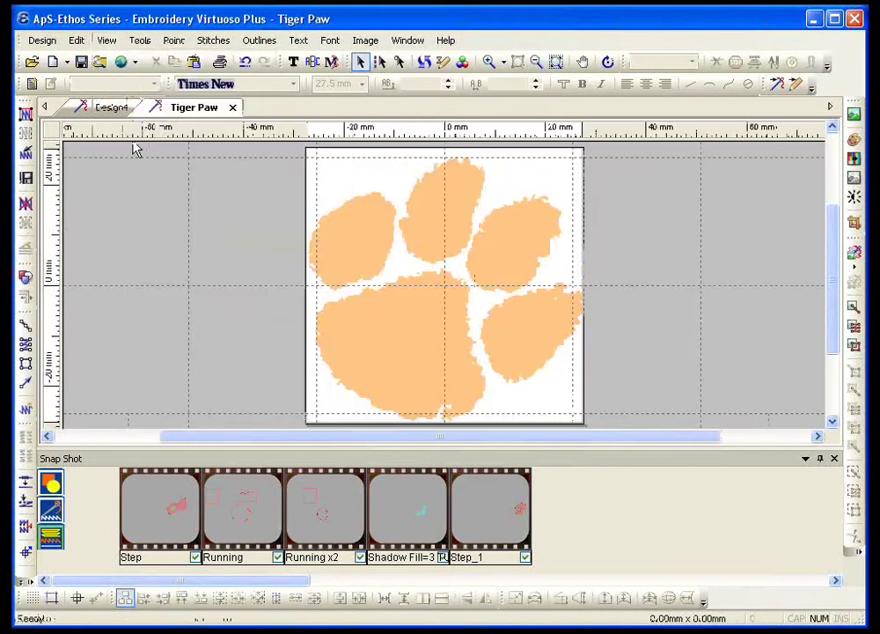
Step: Outline the paw's leftmost toe as a Running object, using straight points along its upper-left edge and curve points around the rest
left_click(488, 62)
left_click_drag(301, 195, 482, 321)
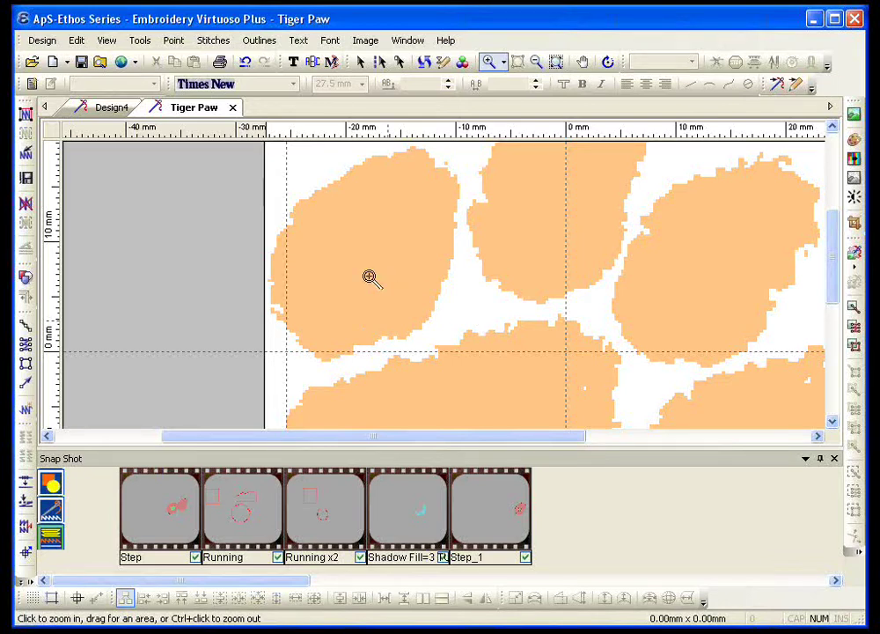
key("Escape")
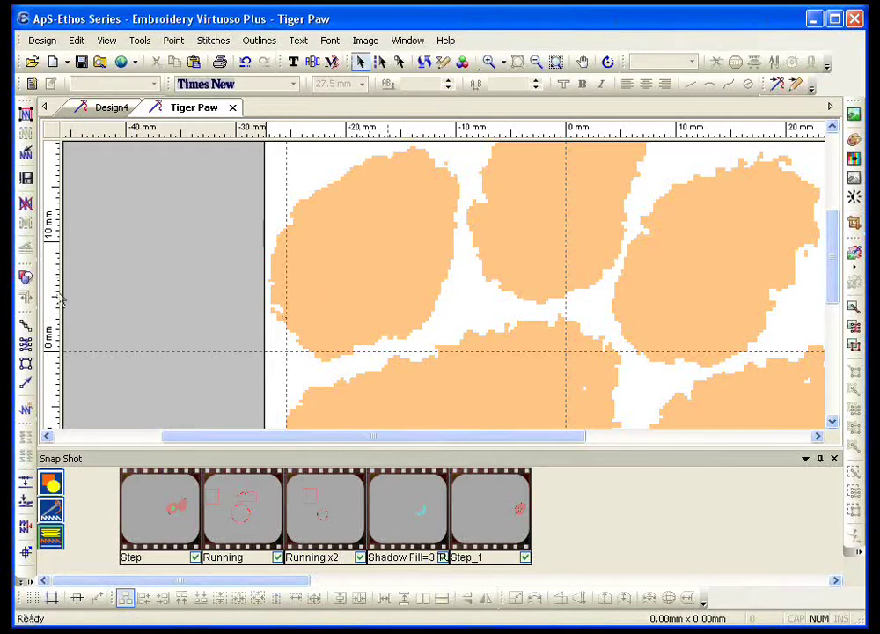
left_click(25, 326)
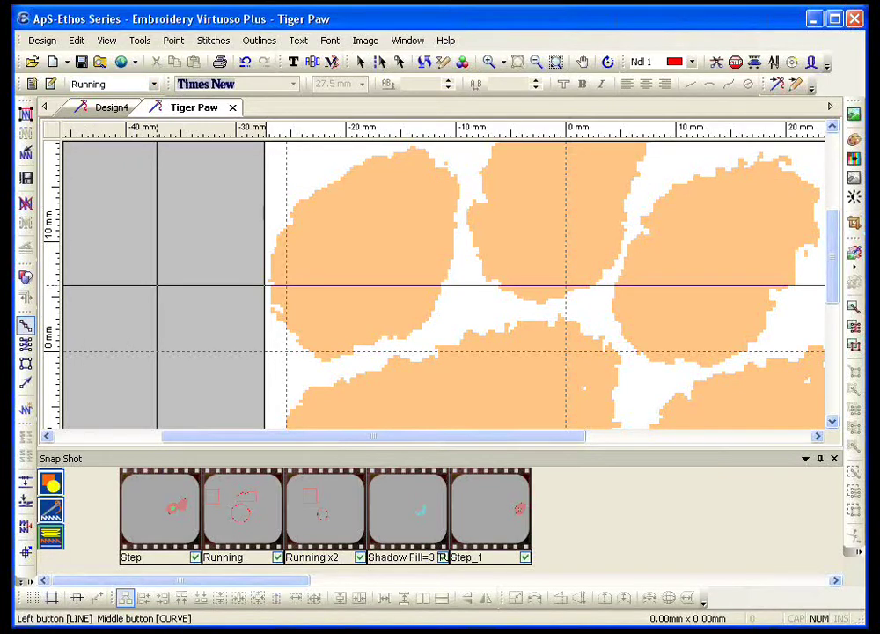
left_click(280, 236)
left_click(291, 211)
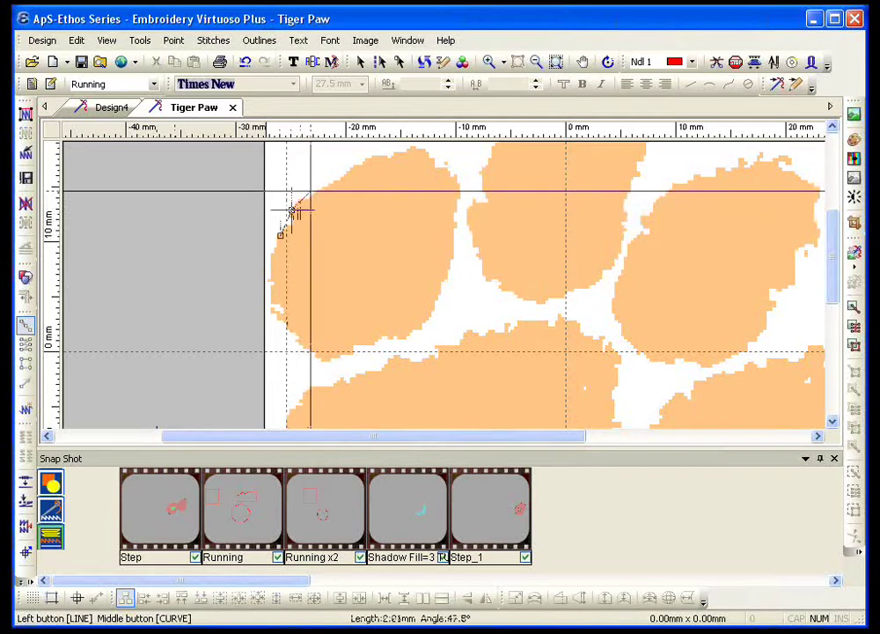
left_click(315, 192)
left_click(353, 169)
left_click(383, 155)
middle_click(406, 151)
middle_click(426, 153)
middle_click(438, 172)
middle_click(461, 189)
middle_click(452, 236)
middle_click(445, 290)
middle_click(430, 321)
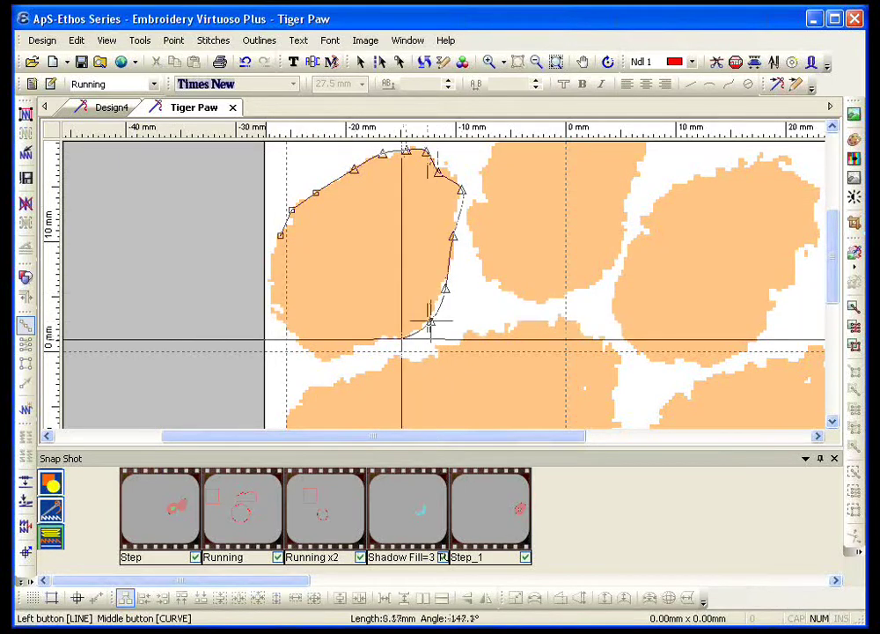
middle_click(400, 337)
middle_click(373, 341)
middle_click(354, 350)
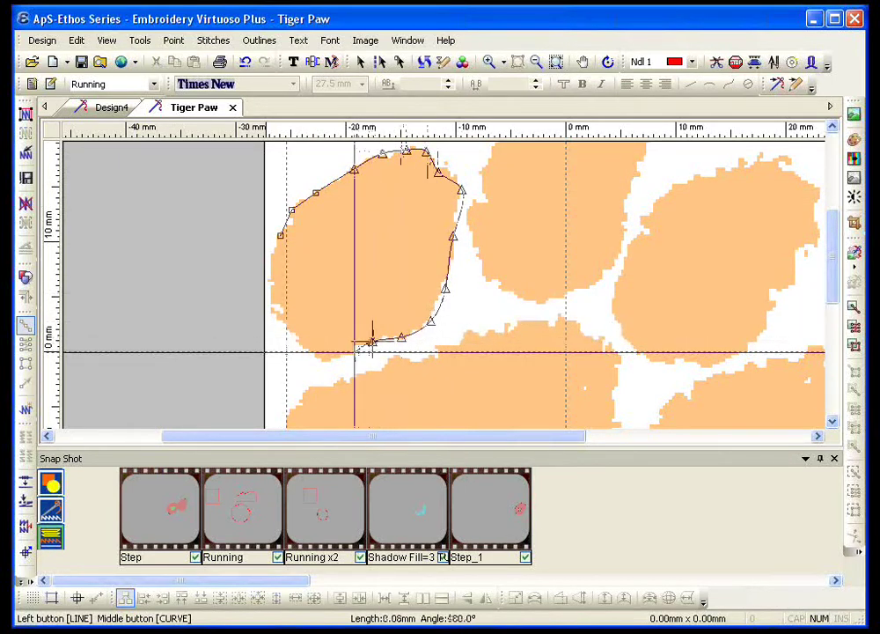
middle_click(331, 359)
middle_click(314, 361)
middle_click(296, 338)
middle_click(272, 315)
middle_click(271, 285)
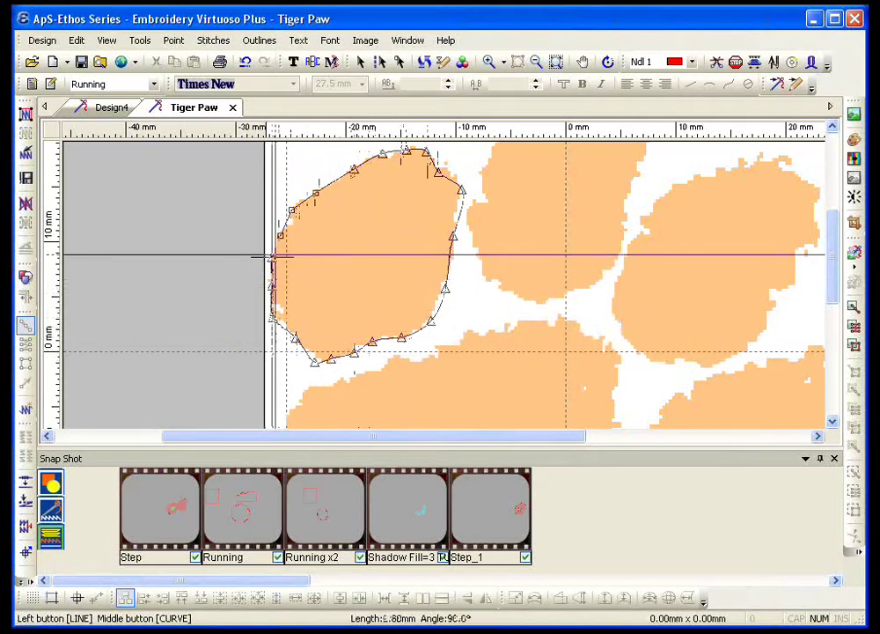
middle_click(271, 257)
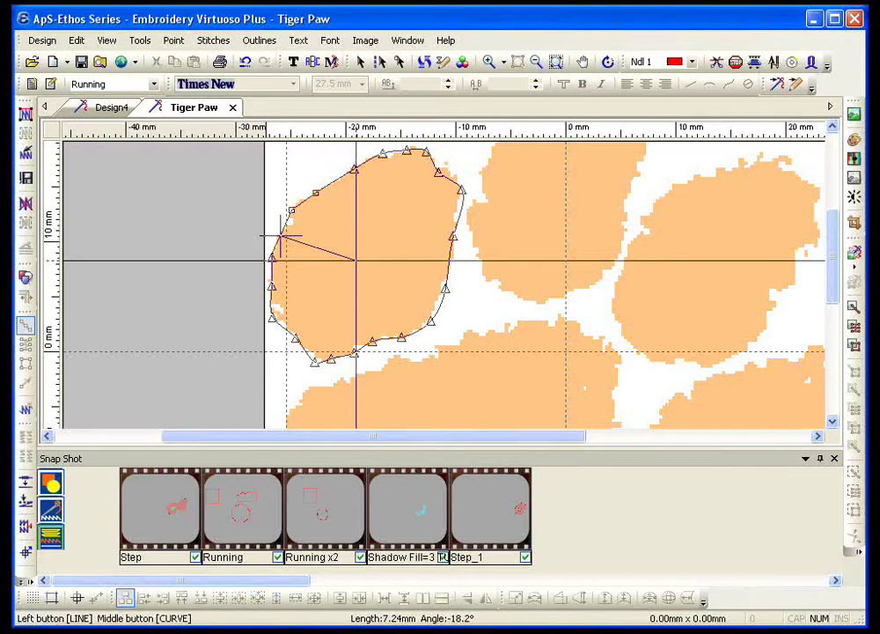
Step: Turn the leftmost toe's outline into a parallel Satin column about 2 mm wide and generate its stitches
key("p")
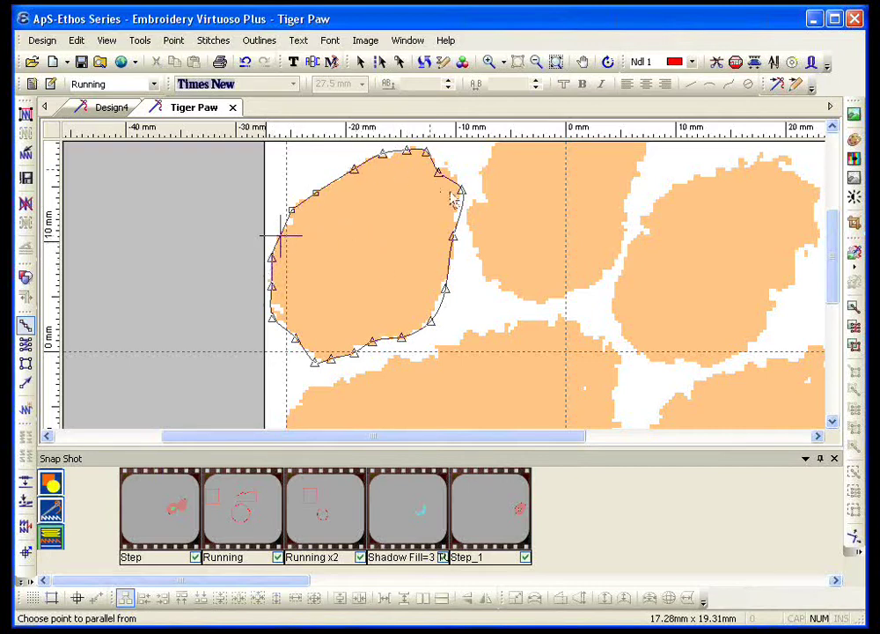
left_click(374, 349)
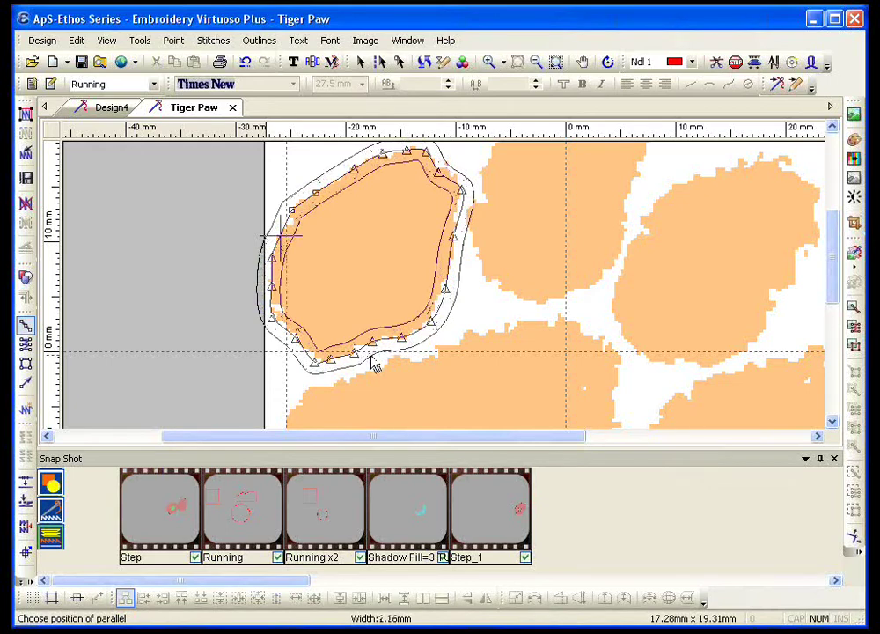
left_click(374, 363)
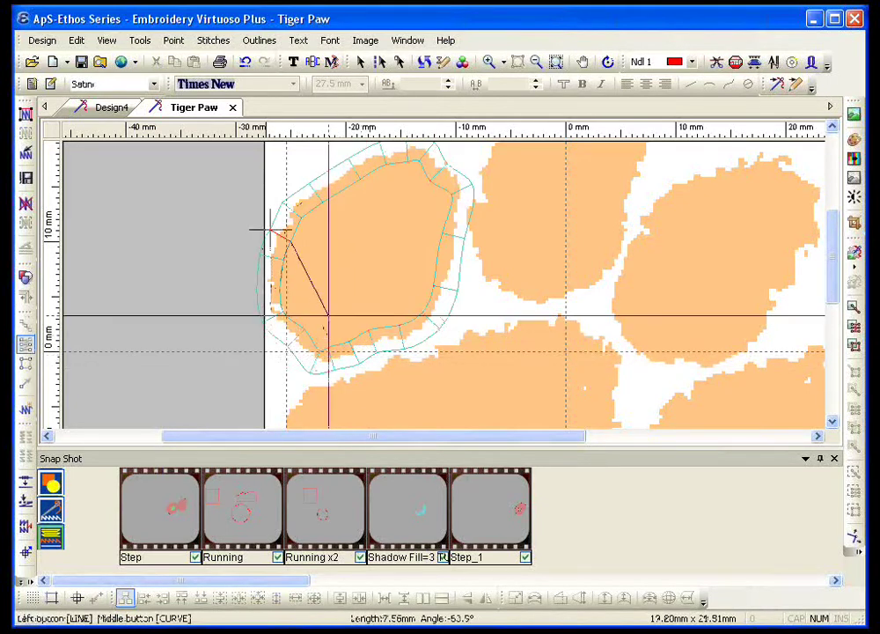
left_click(271, 230)
left_click(270, 231)
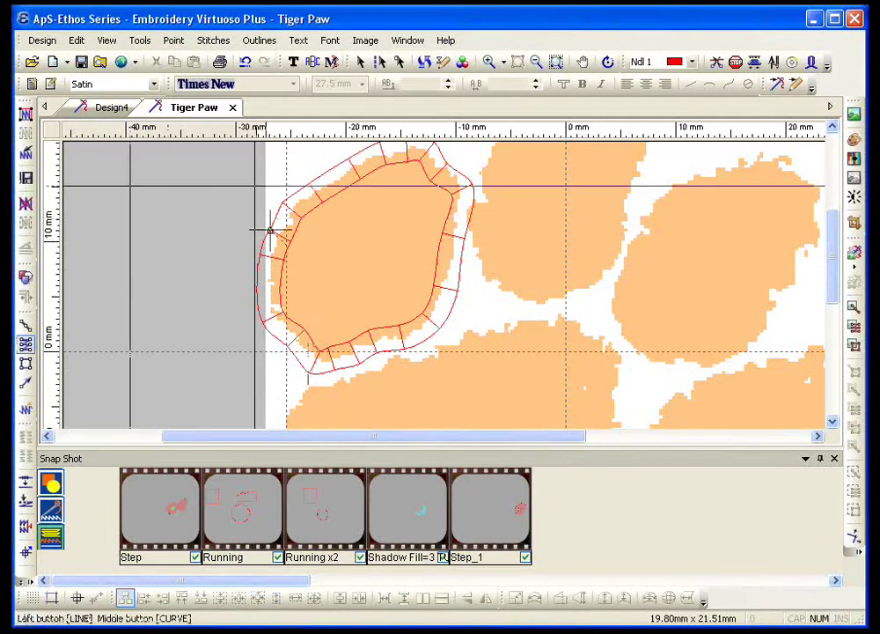
left_click(31, 120)
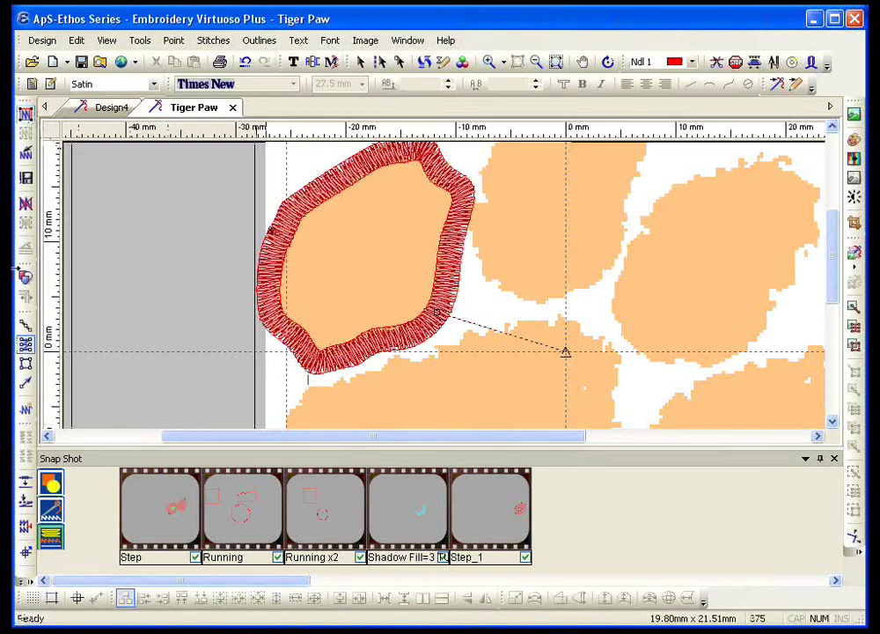
Step: Draw a six-point open Running line diagonally inside the leftmost toe, from its lower-left area to its upper right
left_click(26, 326)
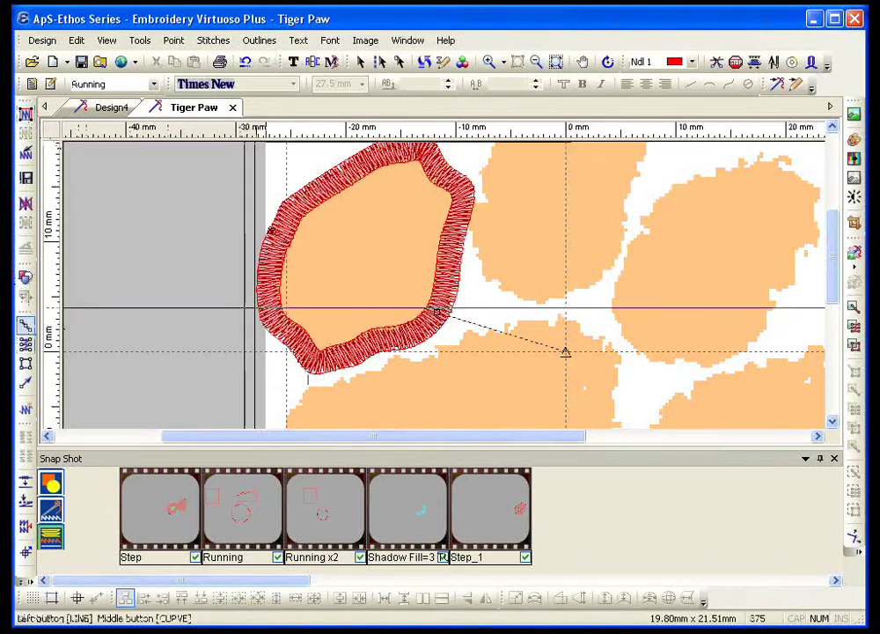
left_click(298, 310)
left_click(308, 276)
left_click(332, 264)
left_click(356, 245)
left_click(381, 227)
left_click(409, 201)
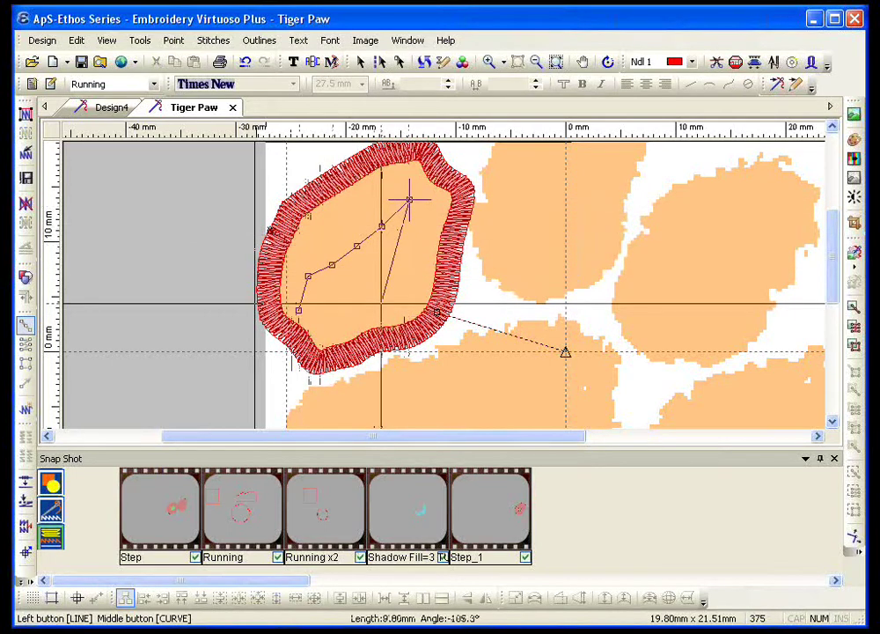
Step: Convert the diagonal line inside the leftmost toe into a parallel Satin column and generate its stitches
key("Return")
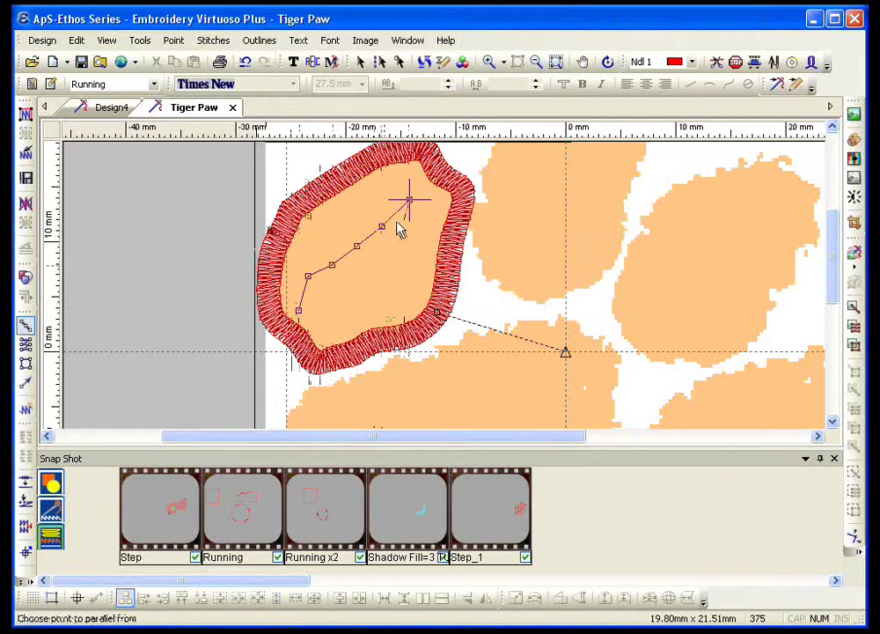
left_click(332, 277)
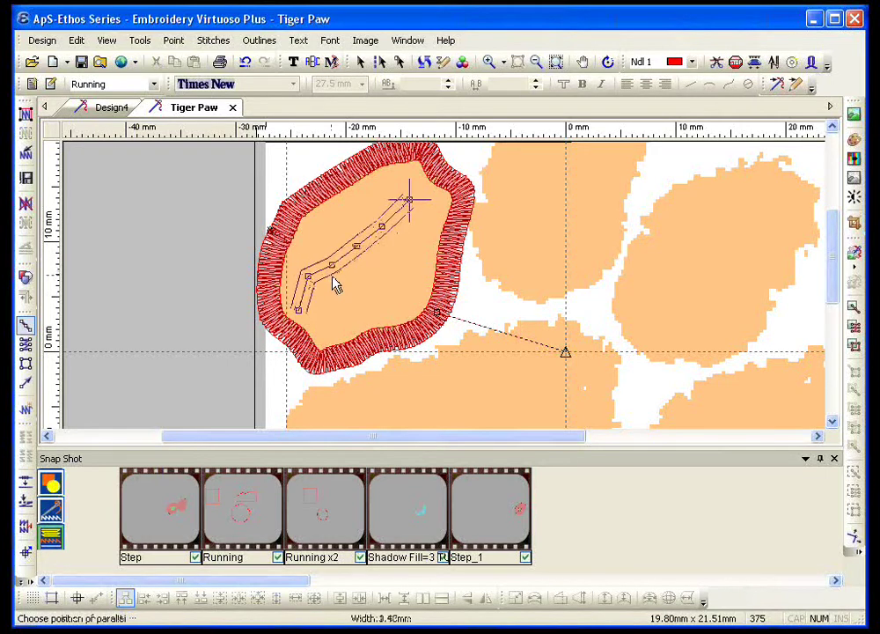
left_click(334, 287)
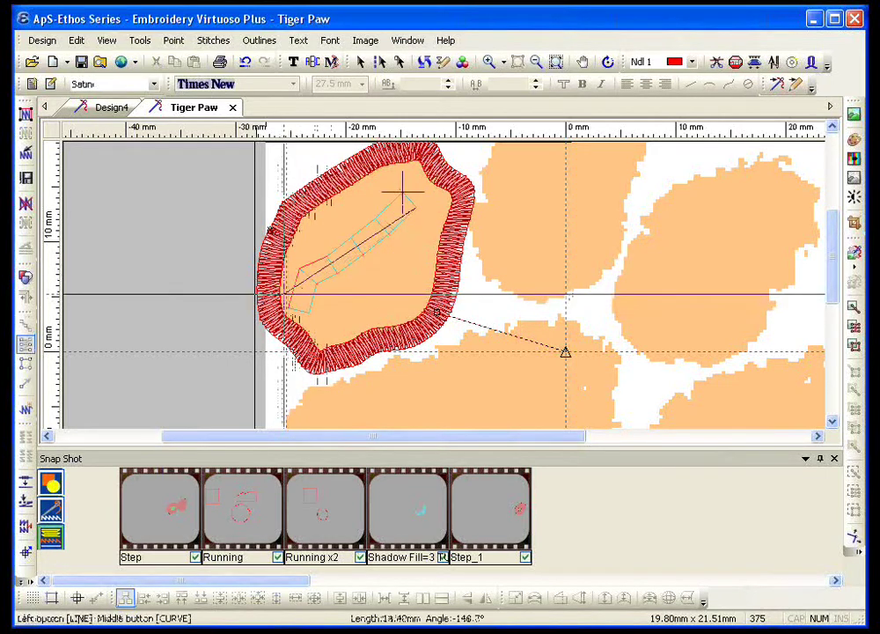
key("Return")
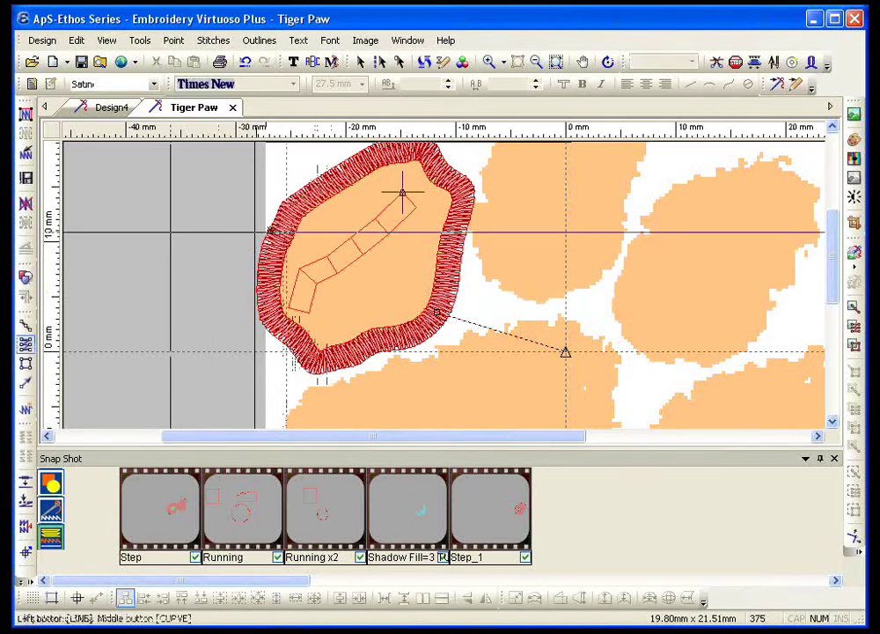
left_click(29, 114)
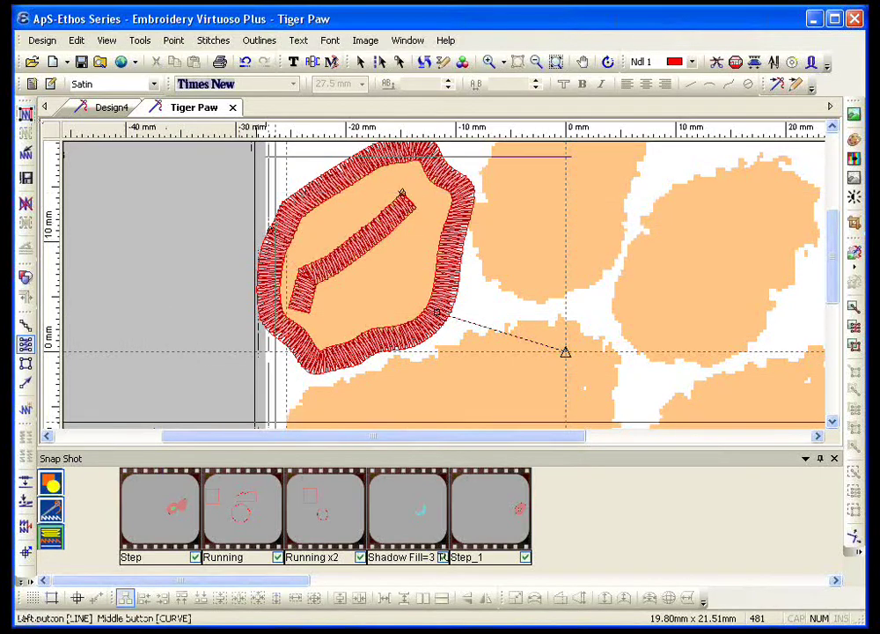
Step: Outline the paw's second toe from the left as a Running object, using curve points around its edge
left_click_drag(277, 445, 382, 447)
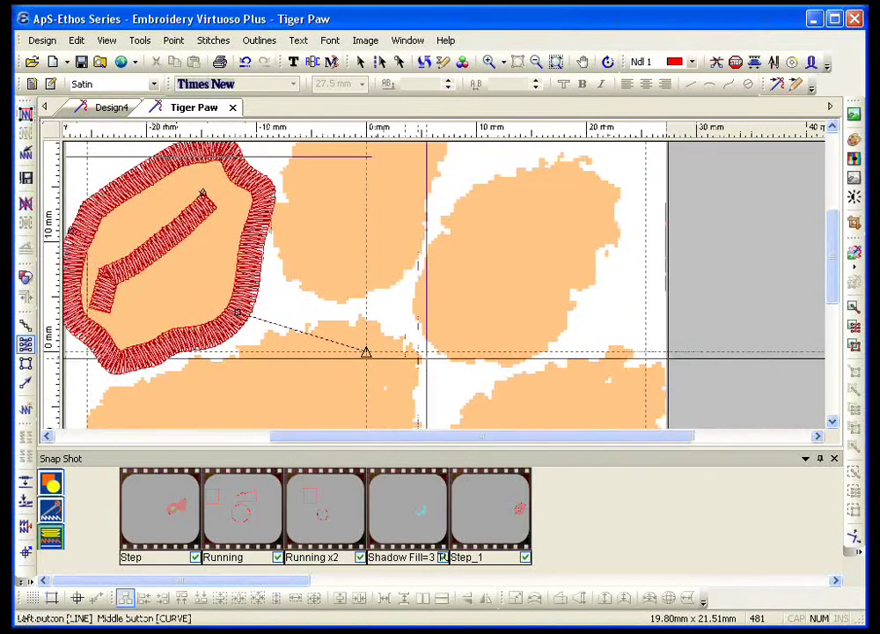
scroll(440, 282, "up", 3)
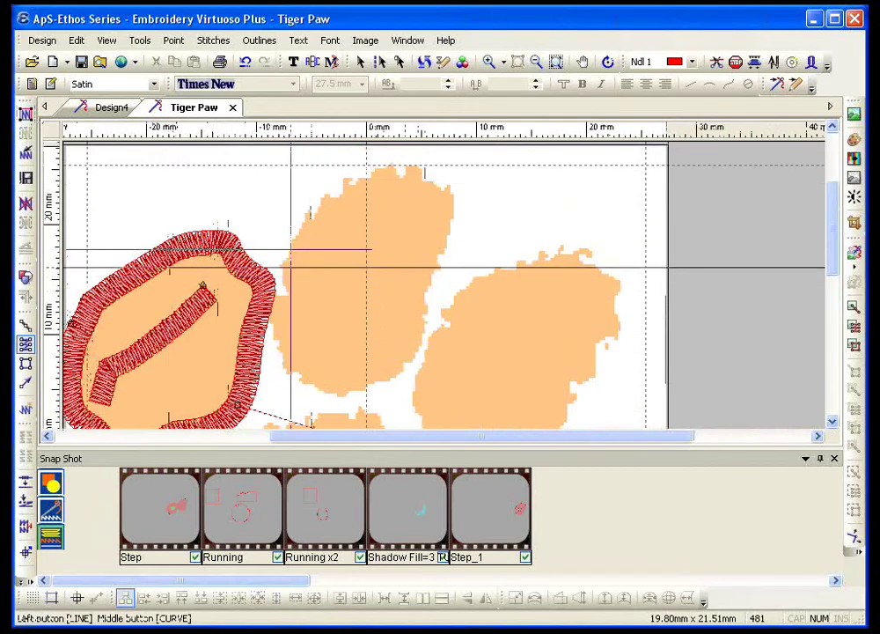
left_click(26, 324)
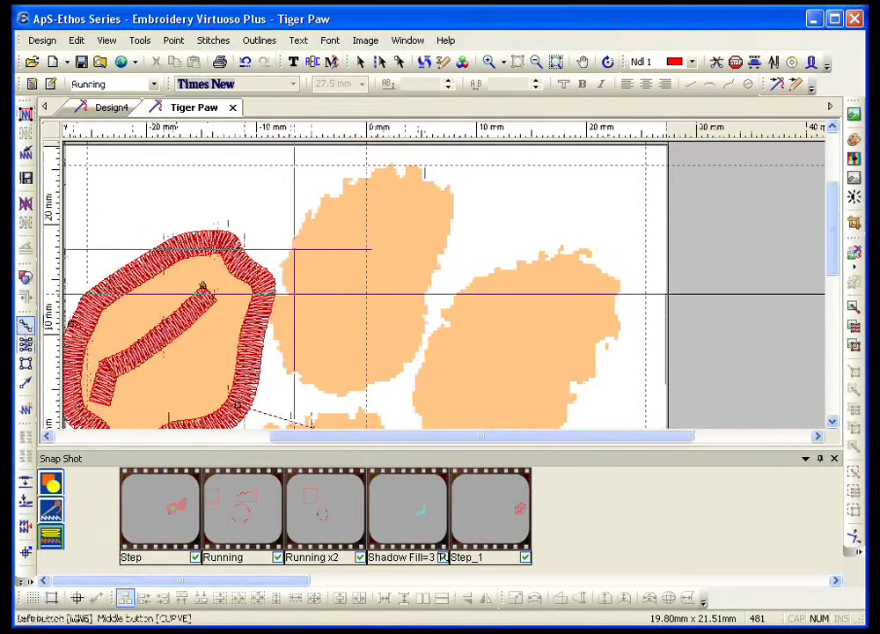
left_click(286, 262)
middle_click(310, 217)
middle_click(370, 176)
middle_click(392, 170)
middle_click(449, 189)
middle_click(439, 242)
middle_click(430, 312)
middle_click(412, 362)
middle_click(360, 388)
middle_click(302, 383)
middle_click(283, 344)
middle_click(284, 299)
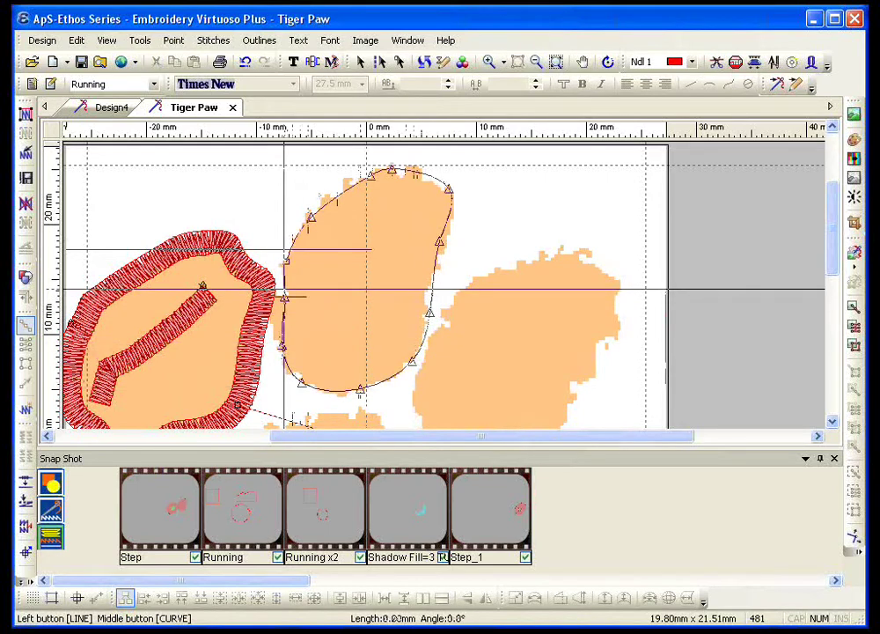
Step: Convert the second toe's outline into a parallel Satin column and generate its stitches
key("Return")
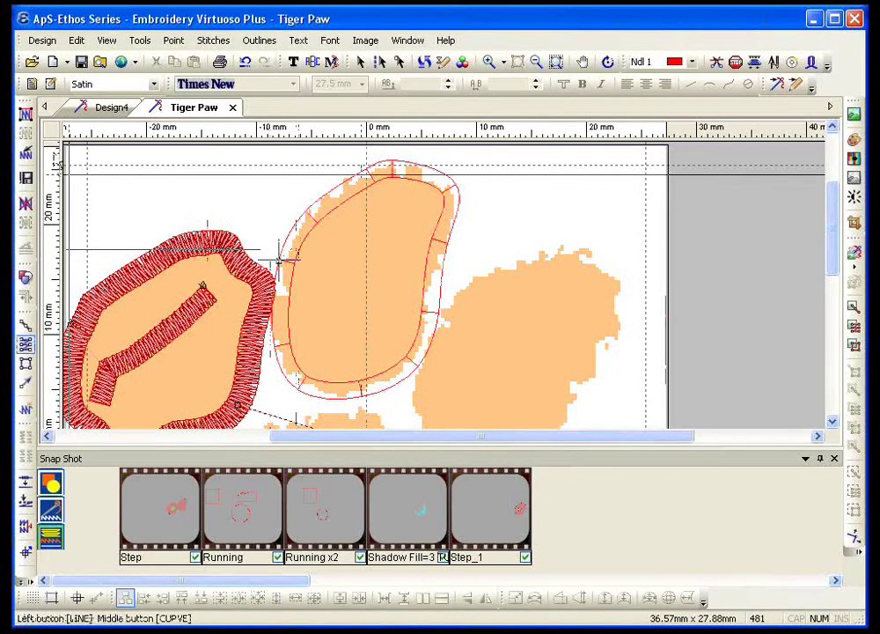
left_click(25, 112)
scroll(366, 414, "down", 1)
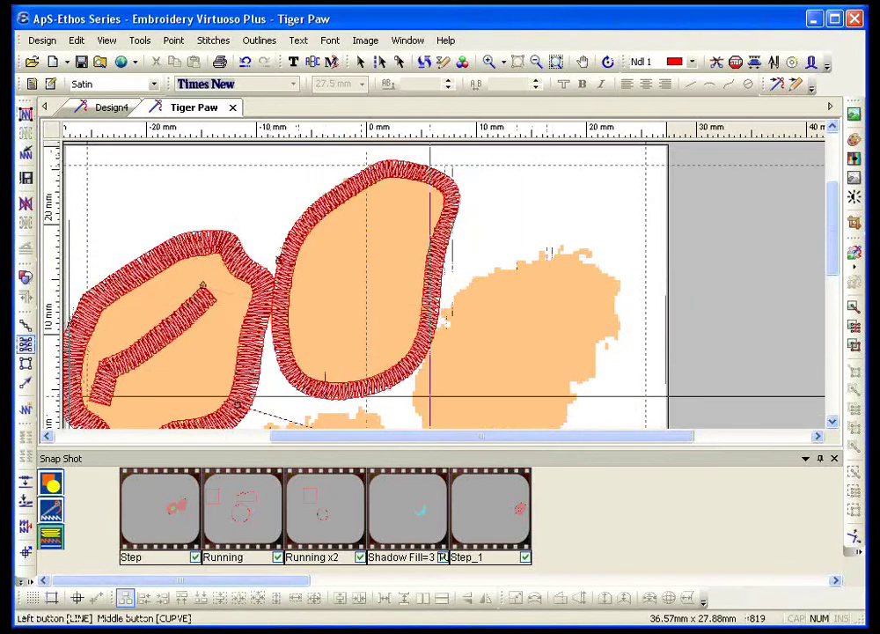
Step: Outline the paw's third toe from the left as a Running object, using curve points around its edge
left_click_drag(408, 440, 491, 450)
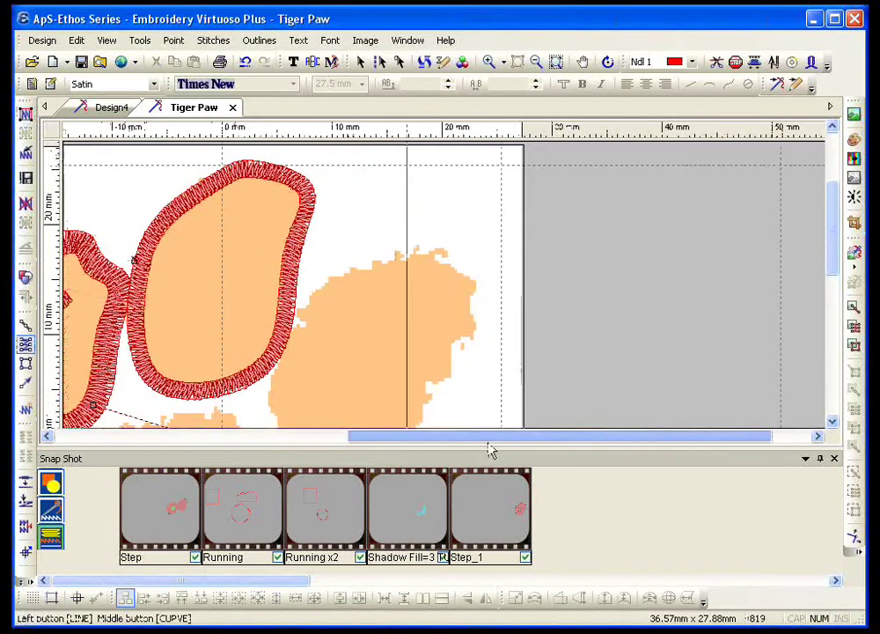
left_click(330, 280)
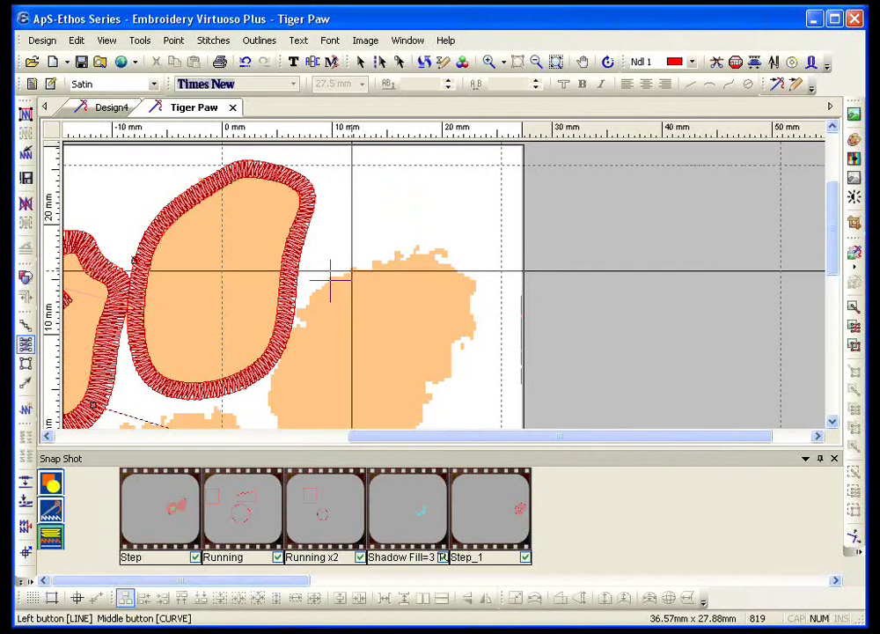
left_click(26, 325)
left_click(343, 278)
middle_click(368, 267)
middle_click(416, 255)
middle_click(452, 260)
middle_click(478, 294)
middle_click(464, 329)
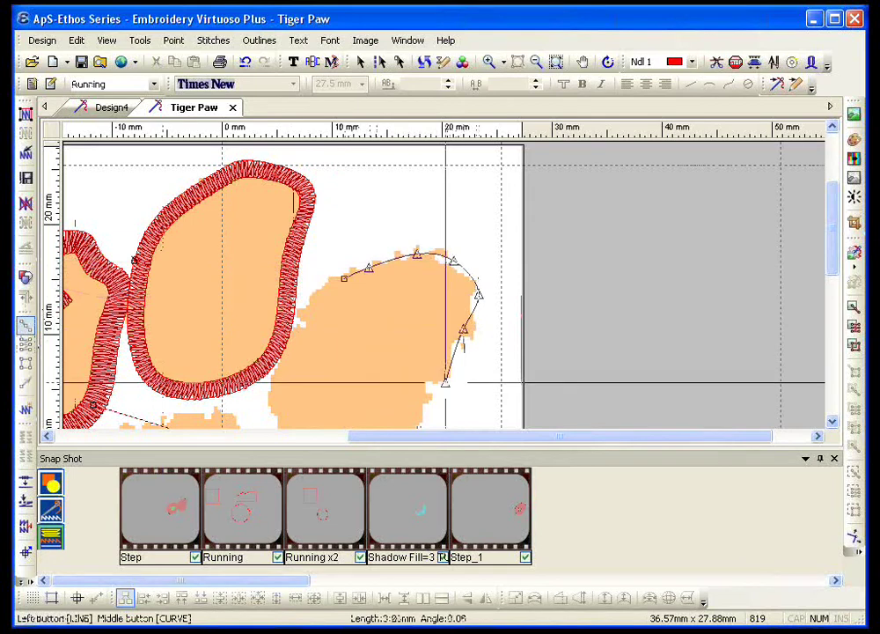
middle_click(445, 384)
middle_click(371, 365)
middle_click(299, 355)
middle_click(268, 314)
middle_click(284, 253)
middle_click(304, 207)
middle_click(329, 190)
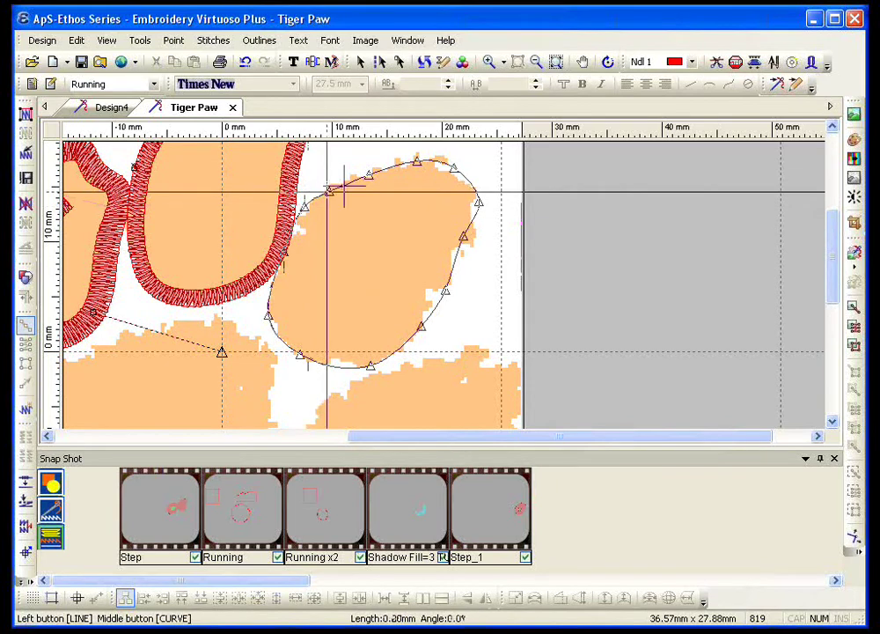
Step: Convert the third toe's outline into a parallel Satin column and leave the digitising tool
key("Return")
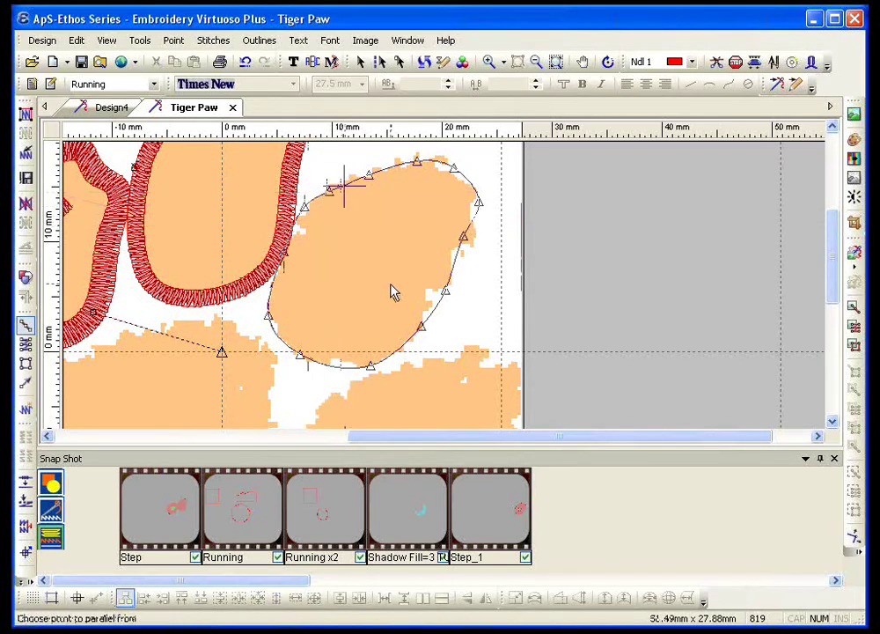
left_click(394, 293)
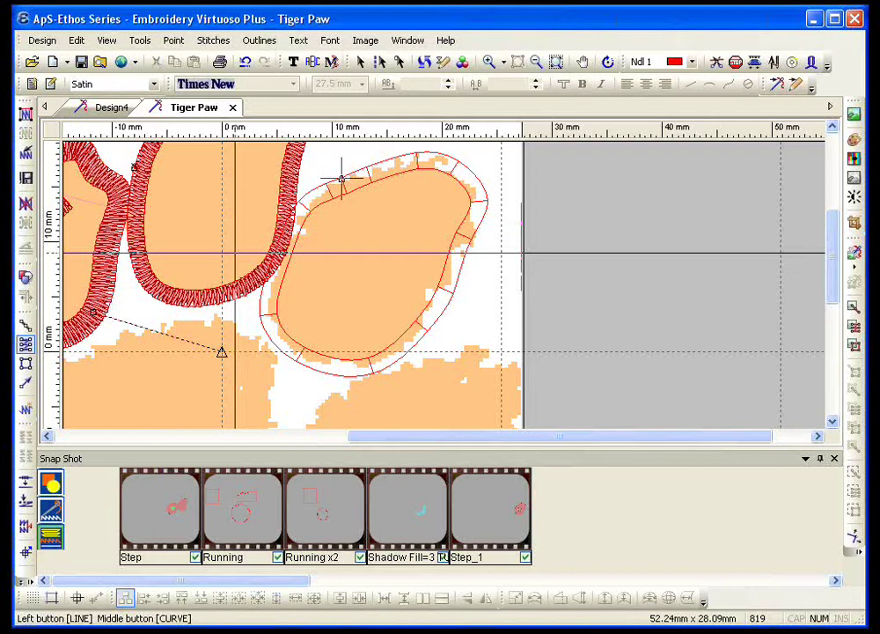
key("Escape")
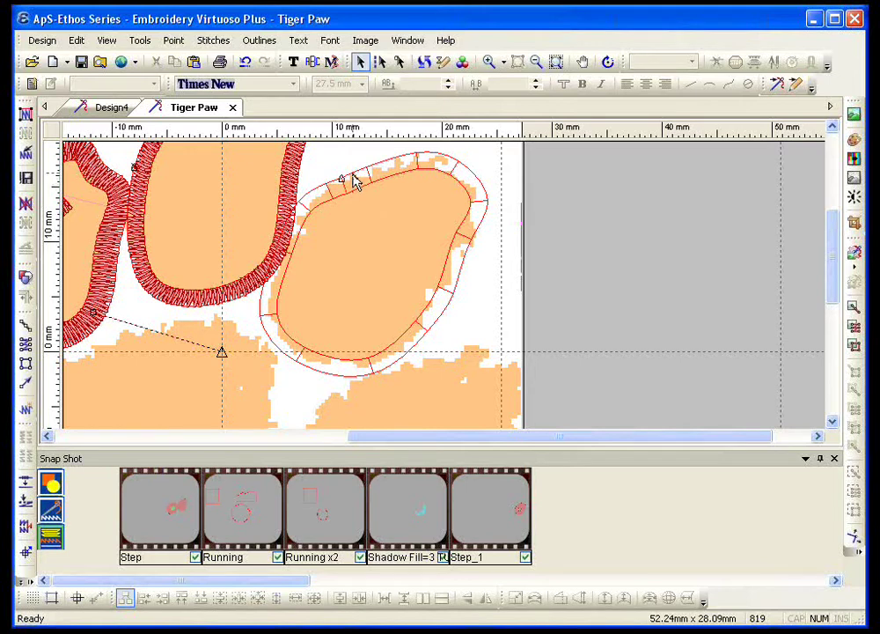
Step: Draw a diagonal Running line inside the third toe, convert it into a parallel Satin column about 2.9 mm wide, and generate its stitches
left_click(25, 325)
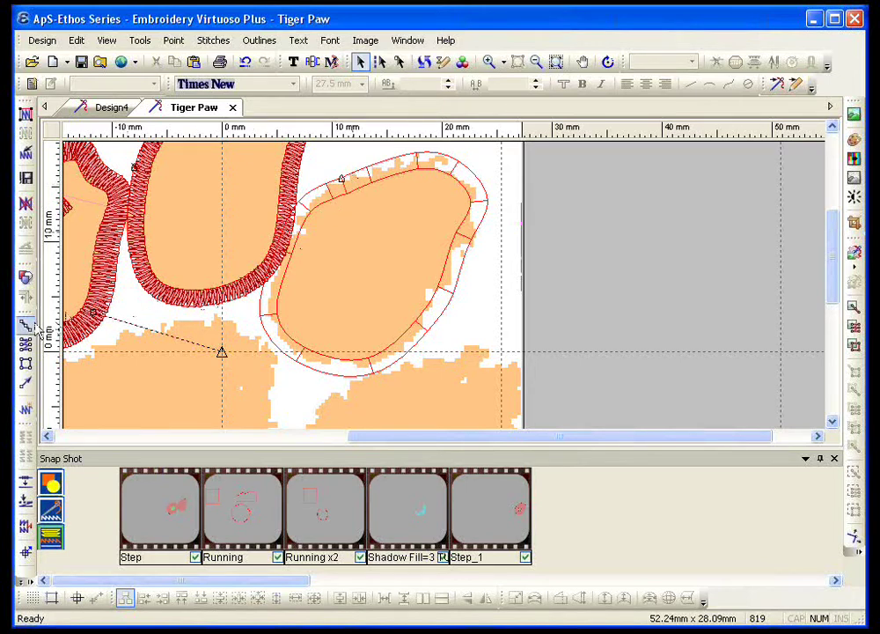
left_click(432, 209)
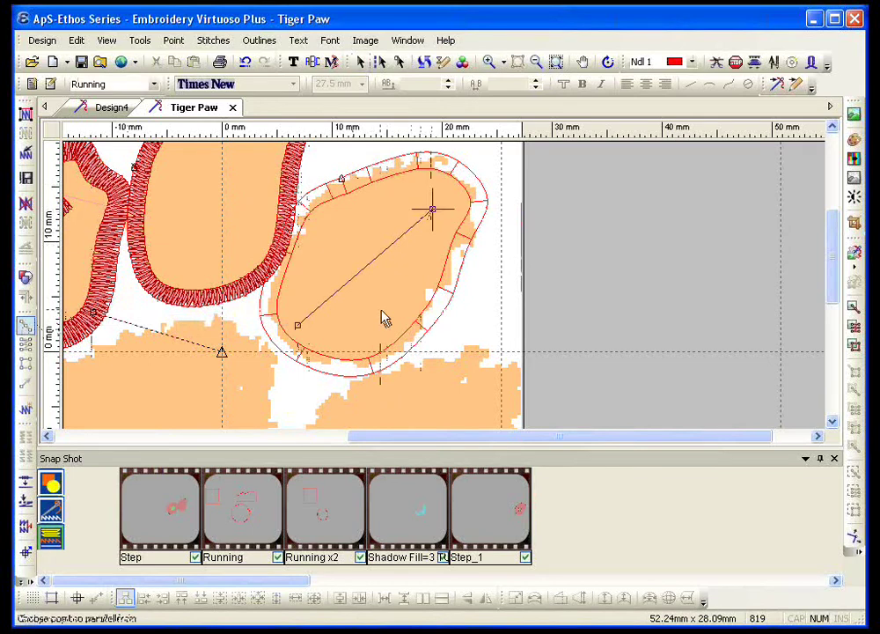
left_click(433, 210)
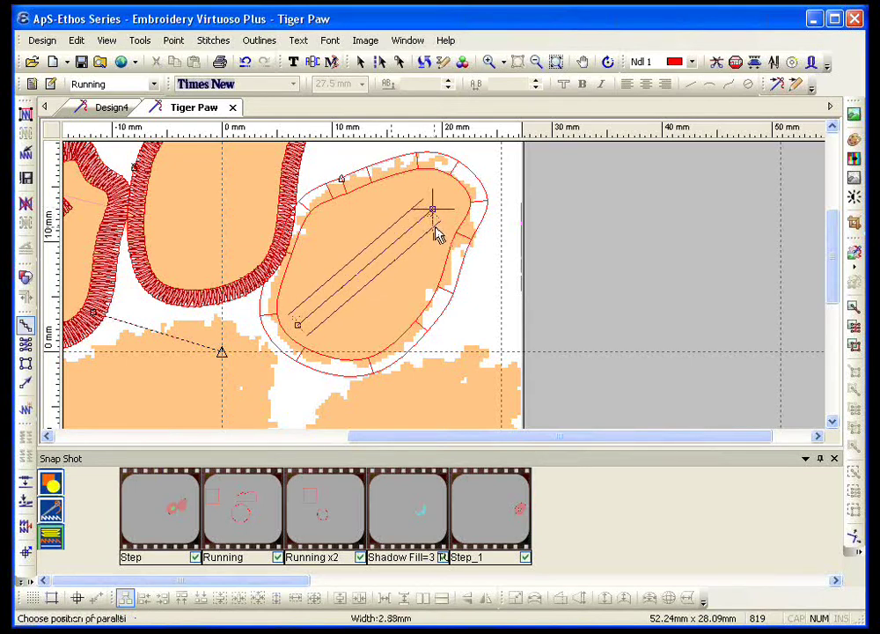
left_click(436, 233)
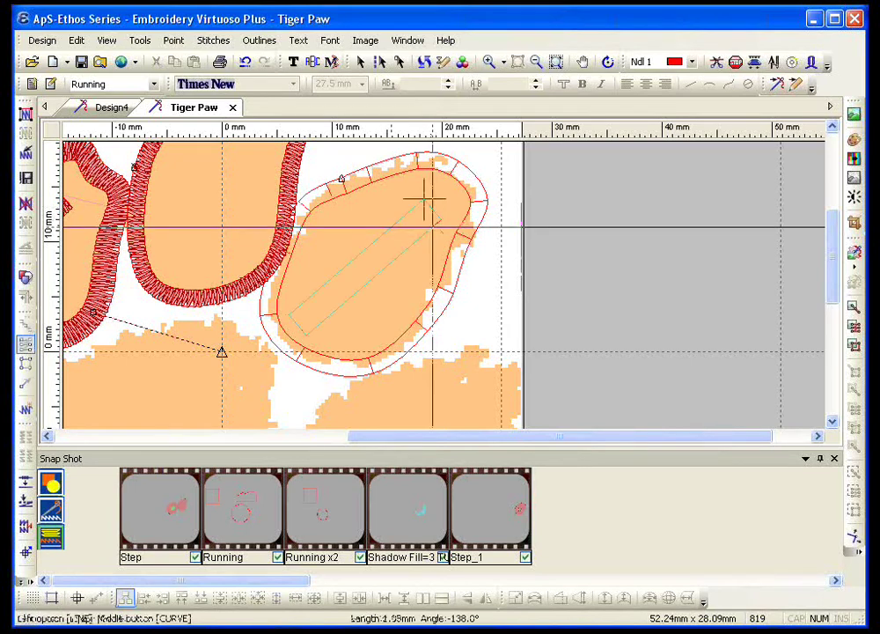
key("Return")
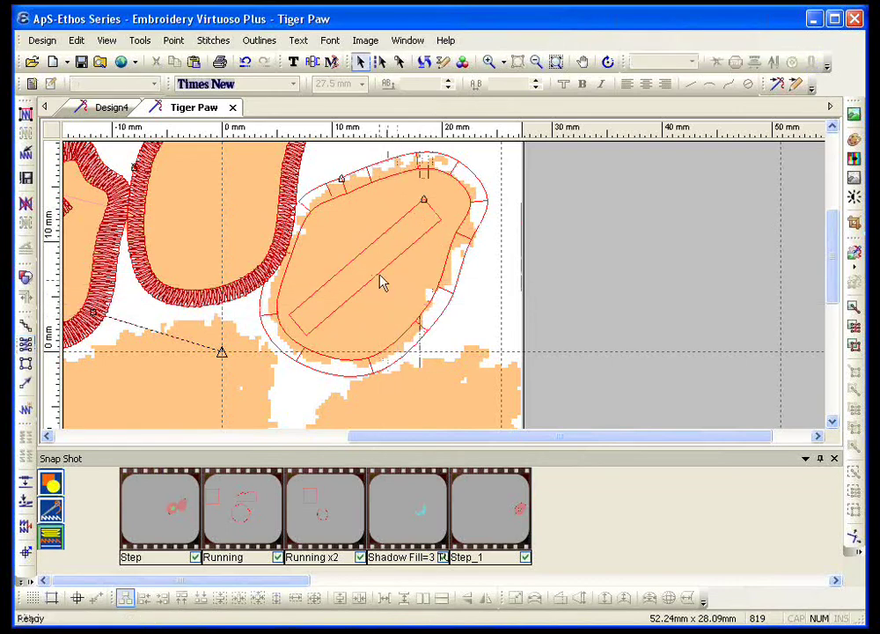
left_click(26, 134)
Step: Outline the paw's fourth toe from the left as a closed Running object, using curve points around its edge
scroll(167, 197, "down", 1)
scroll(167, 197, "down", 5)
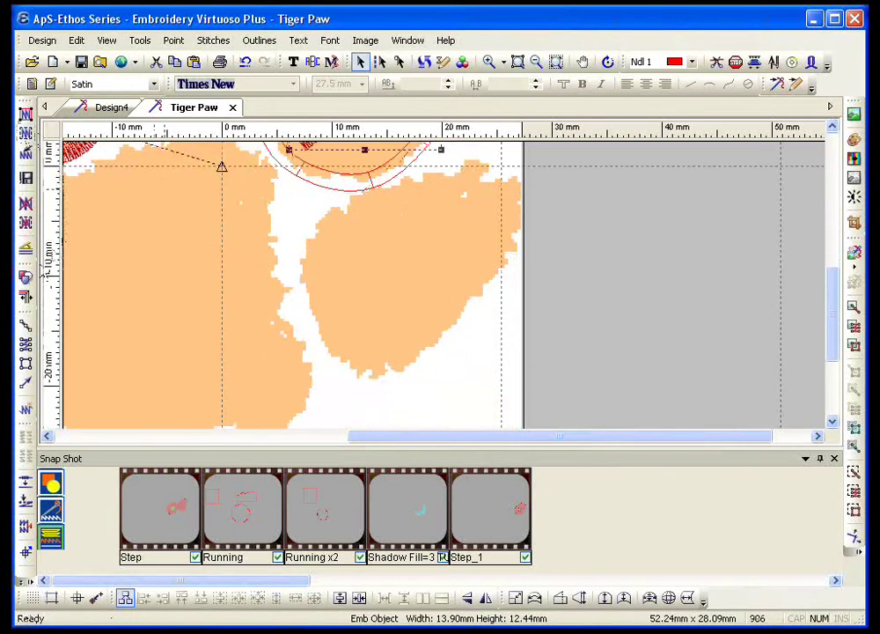
left_click(25, 325)
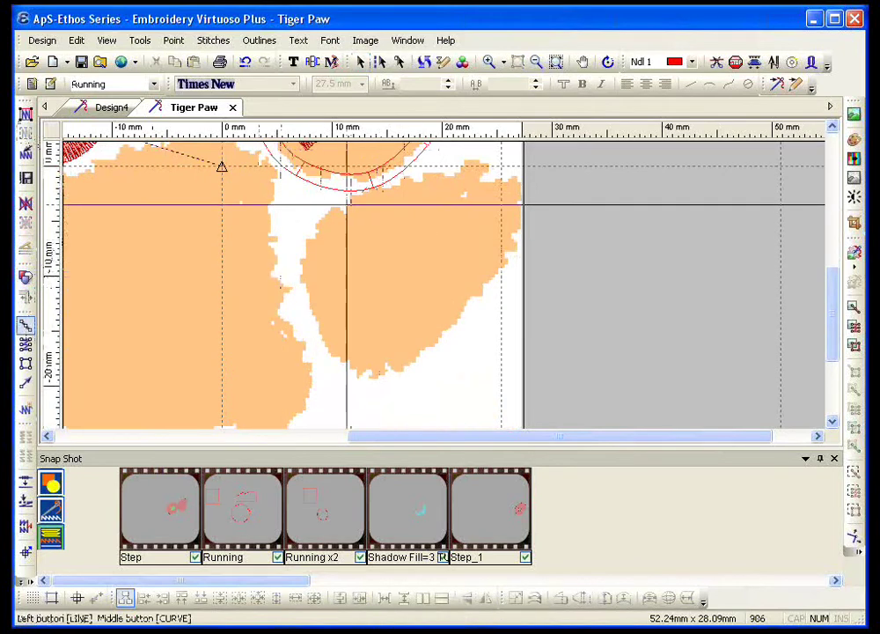
left_click(312, 215)
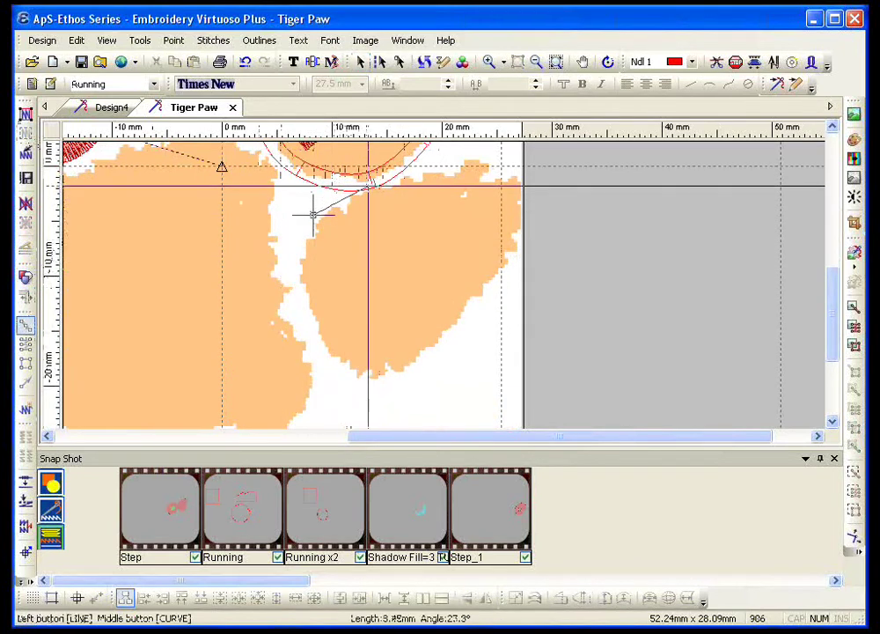
middle_click(370, 190)
middle_click(424, 176)
middle_click(467, 163)
middle_click(511, 183)
middle_click(521, 216)
middle_click(502, 257)
middle_click(474, 301)
middle_click(447, 336)
middle_click(375, 375)
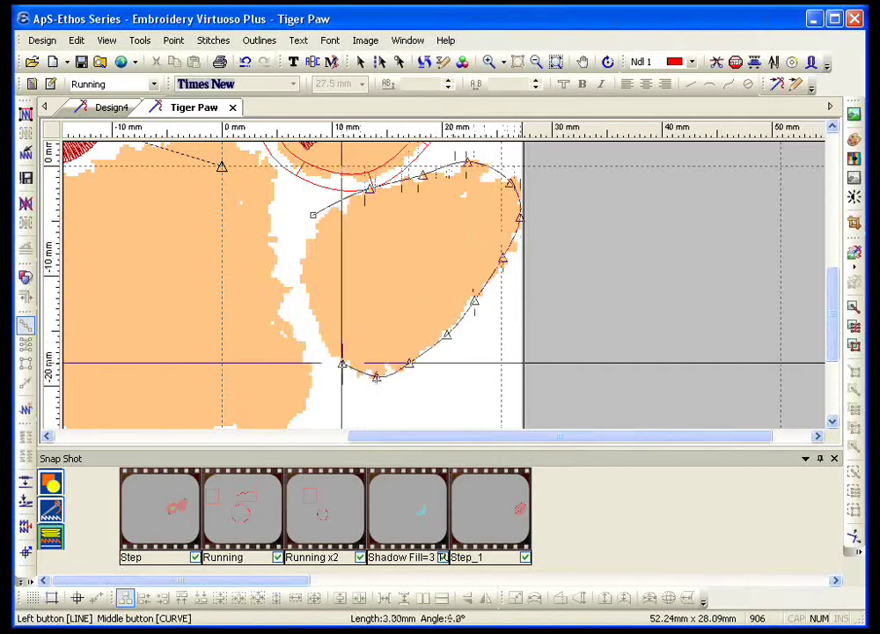
middle_click(343, 363)
middle_click(308, 312)
middle_click(298, 256)
middle_click(305, 234)
middle_click(312, 215)
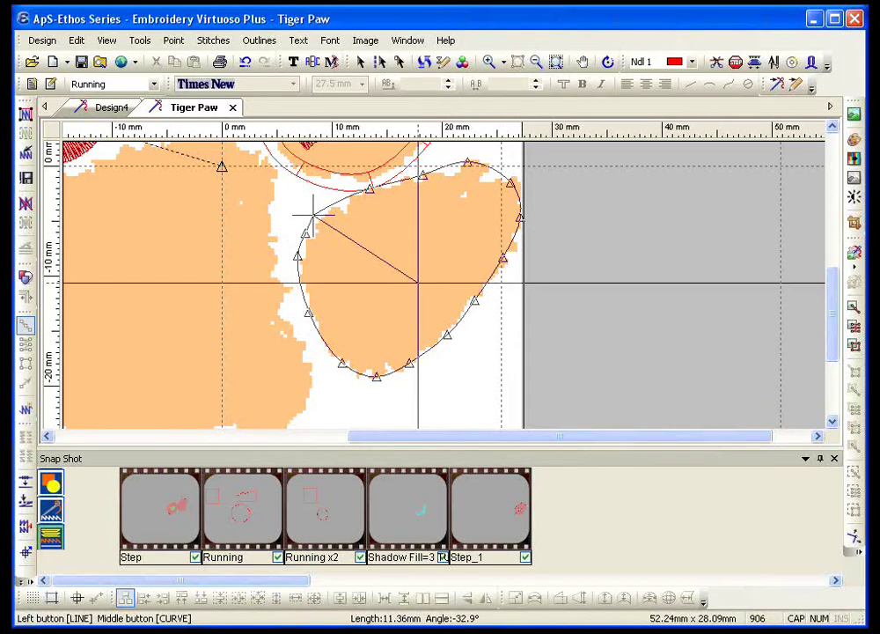
Step: Convert the fourth toe's outline into an inward parallel Satin column about 2.5 mm wide and generate the design's stitches
key("Return")
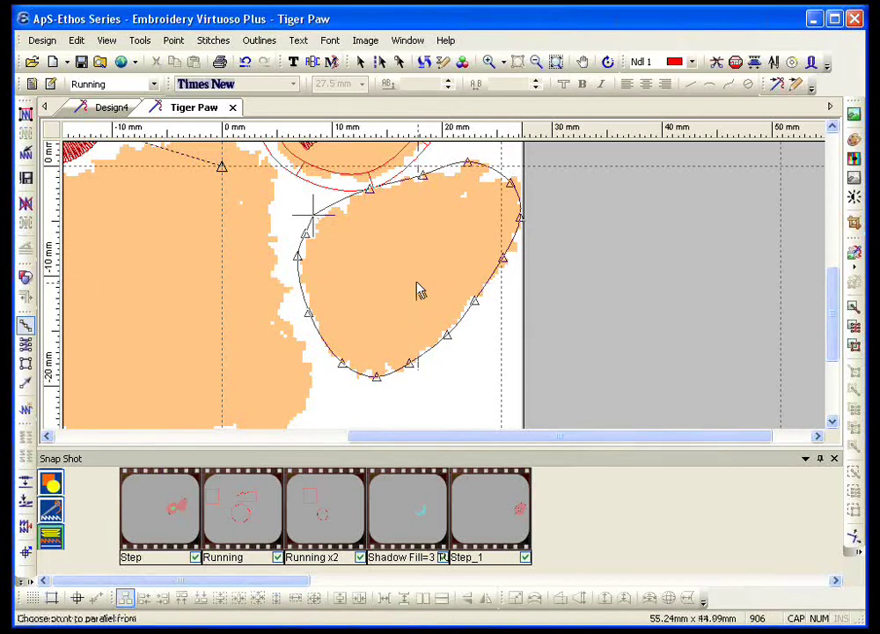
left_click(373, 202)
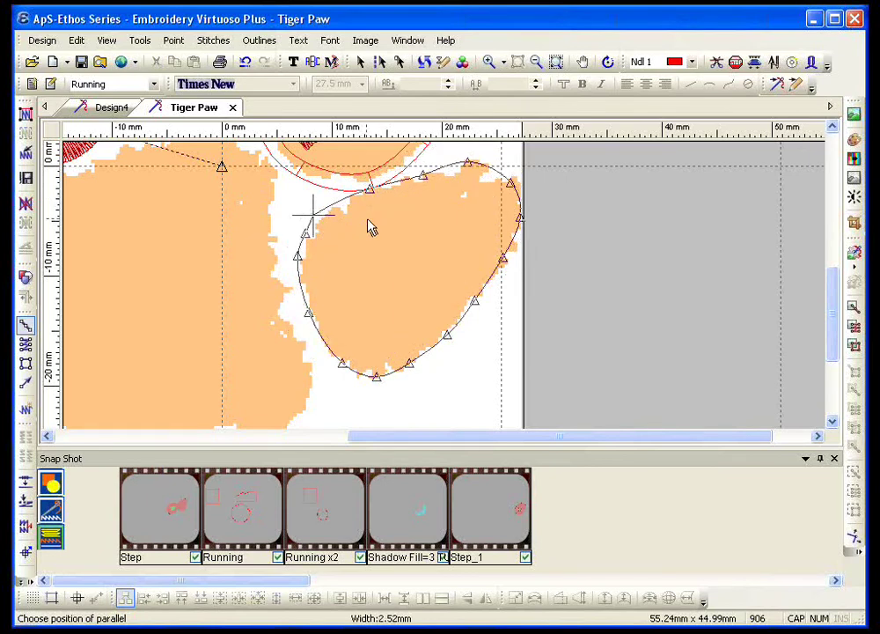
left_click(370, 227)
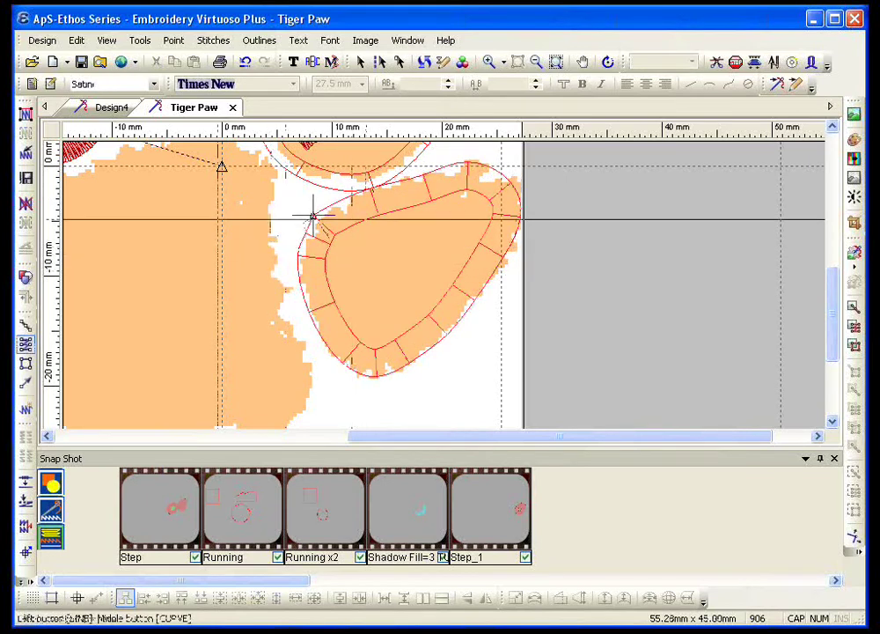
left_click(26, 115)
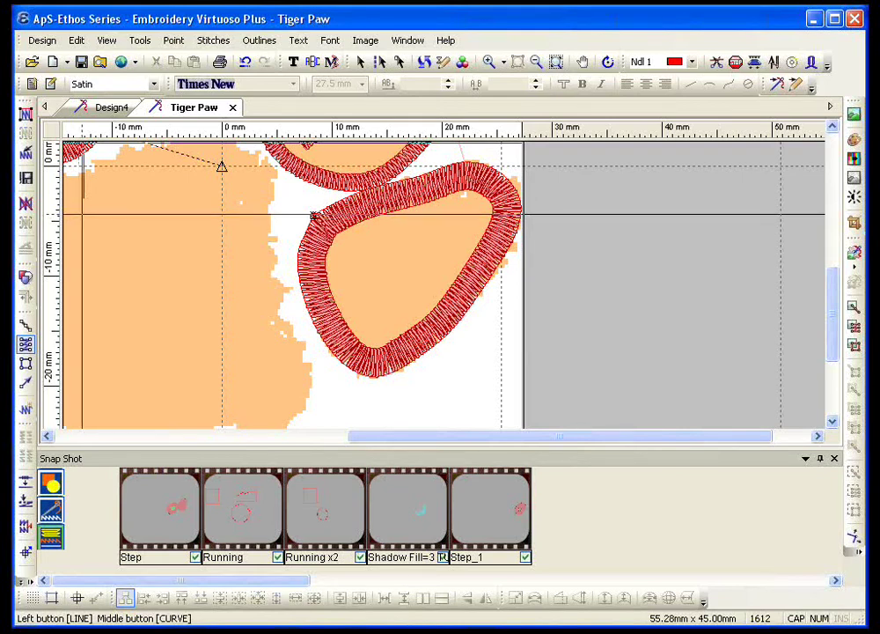
key("Return")
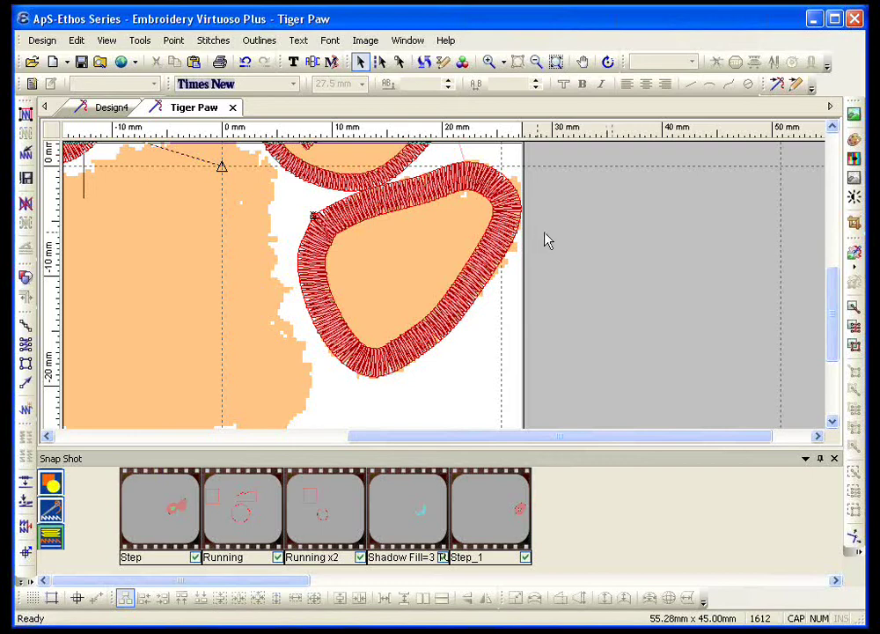
Step: Clear the design's generated stitches and widen the fourth toe's Satin column with Expand Satin in the Middle direction, measured in mm
left_click(25, 204)
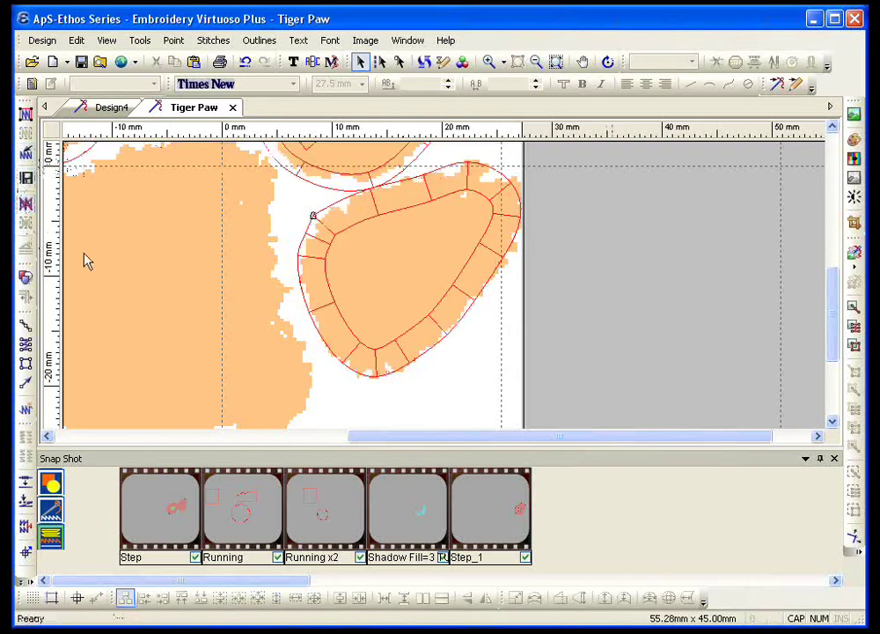
left_click(403, 215)
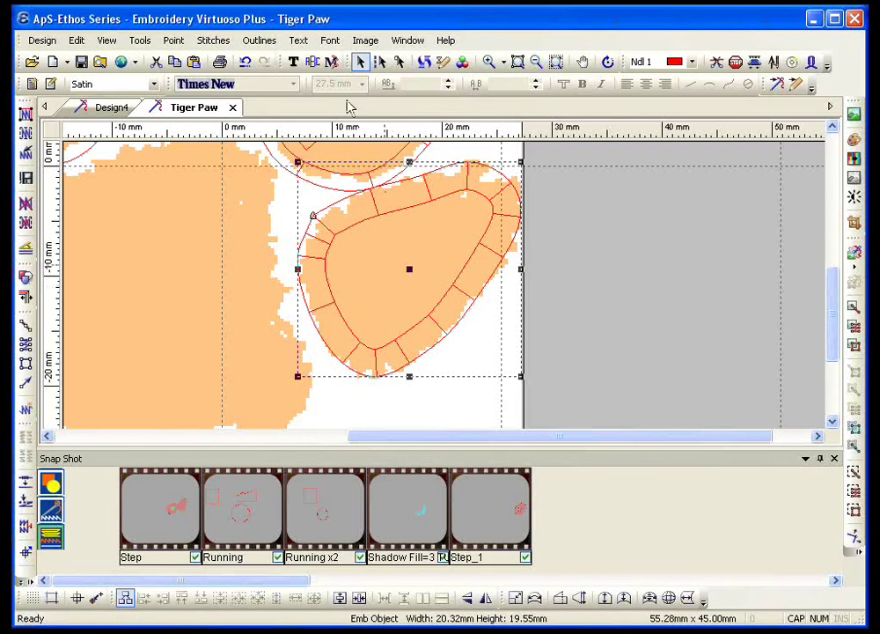
left_click(254, 41)
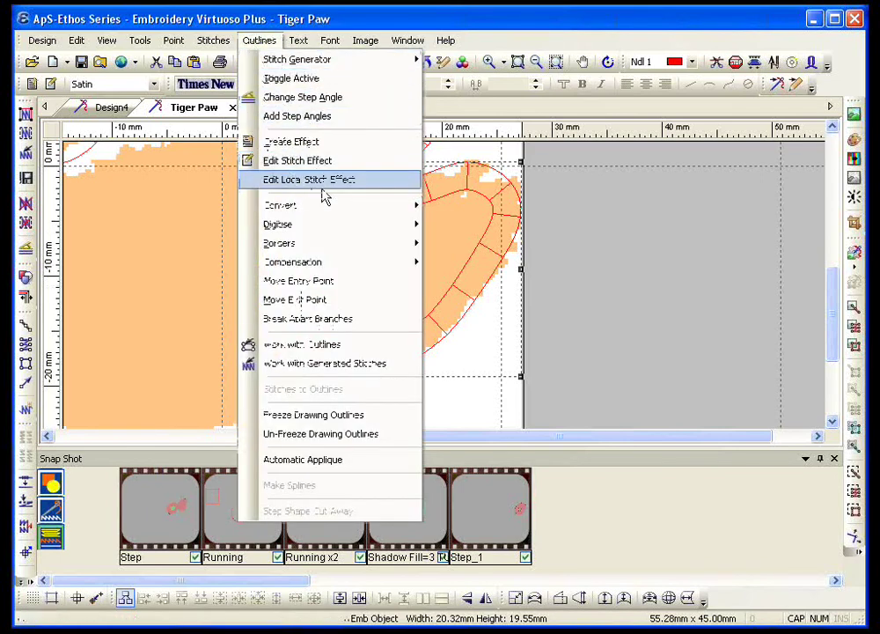
mouse_move(318, 267)
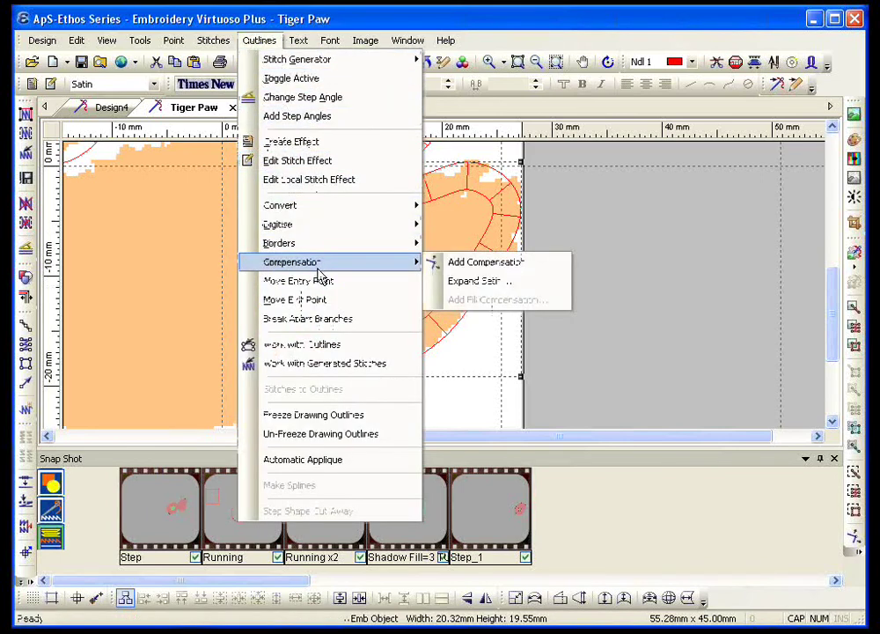
left_click(478, 283)
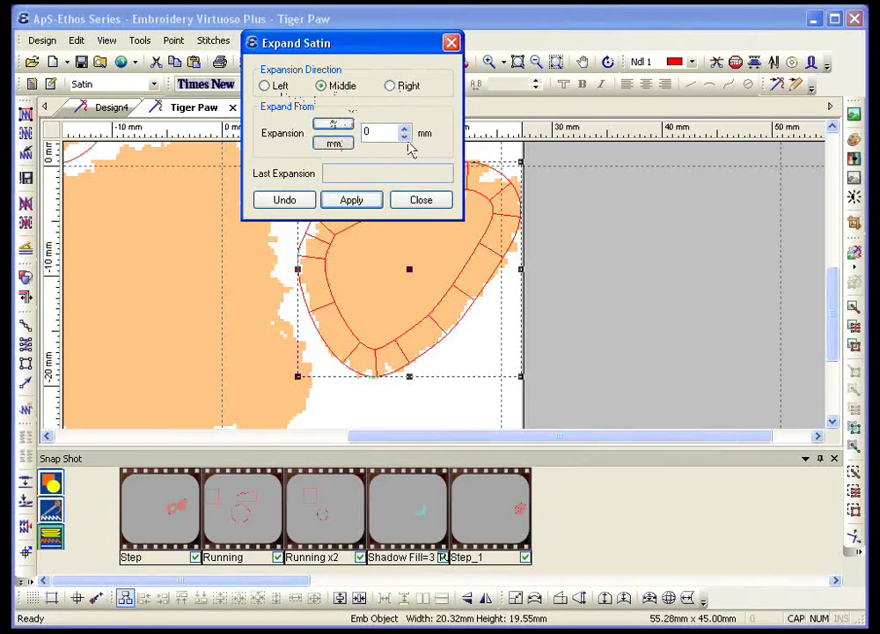
left_click(405, 130)
left_click(405, 129)
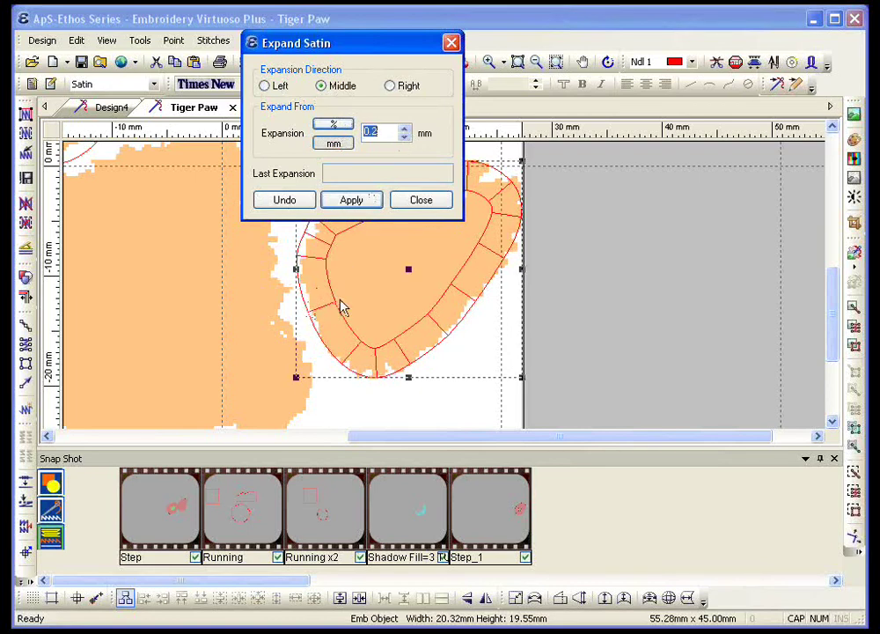
left_click(404, 130)
left_click(405, 130)
left_click(405, 129)
left_click(405, 129)
left_click(404, 129)
left_click(411, 202)
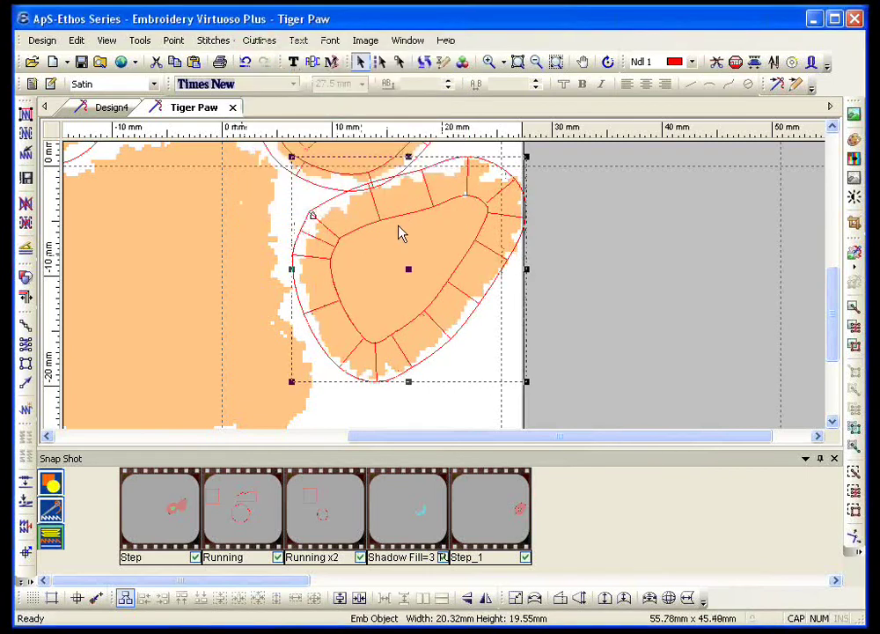
Step: Expand the Satin columns of the first three toes, including the inner columns, together by 0.6 mm in the Middle direction
left_click(536, 61)
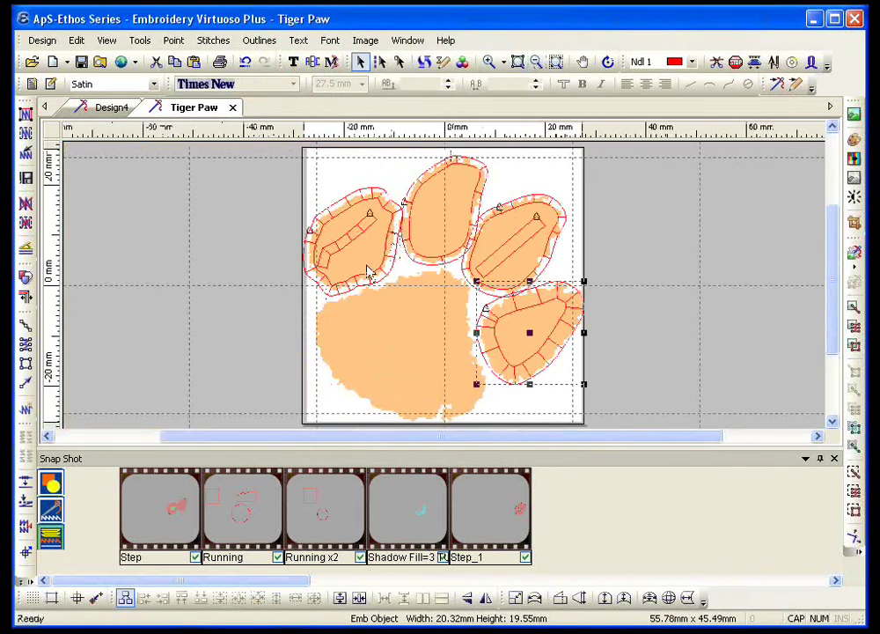
left_click(554, 202)
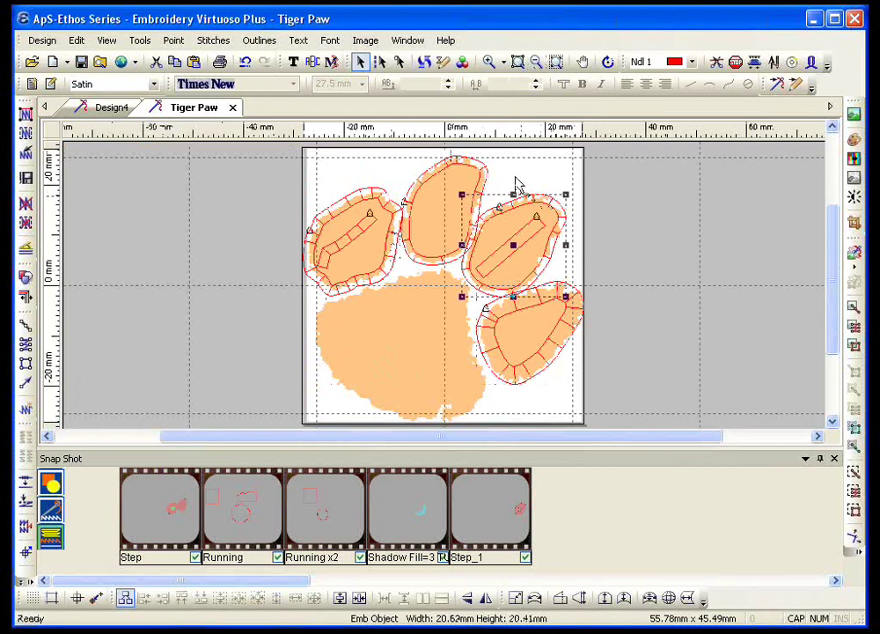
left_click(487, 176, "ctrl")
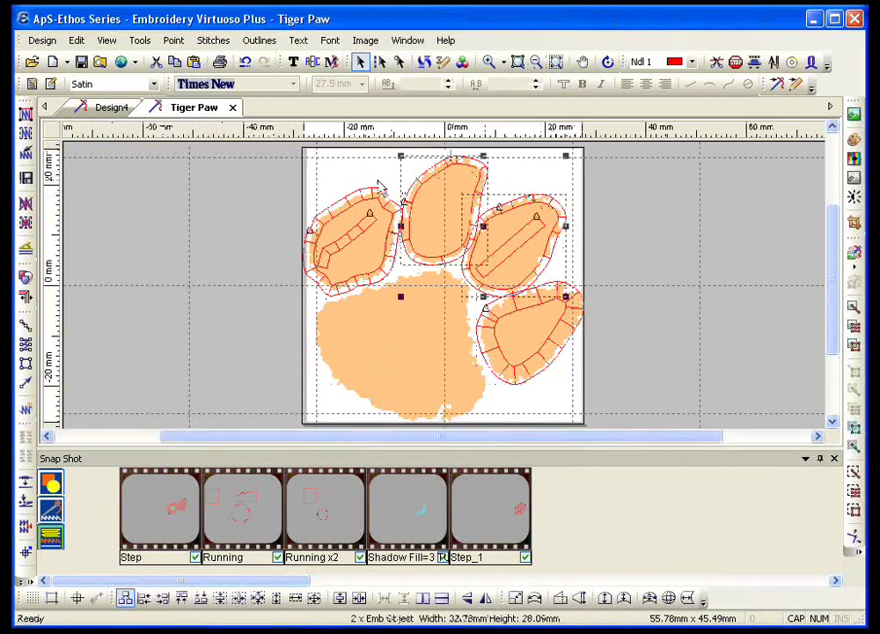
left_click(366, 222, "ctrl")
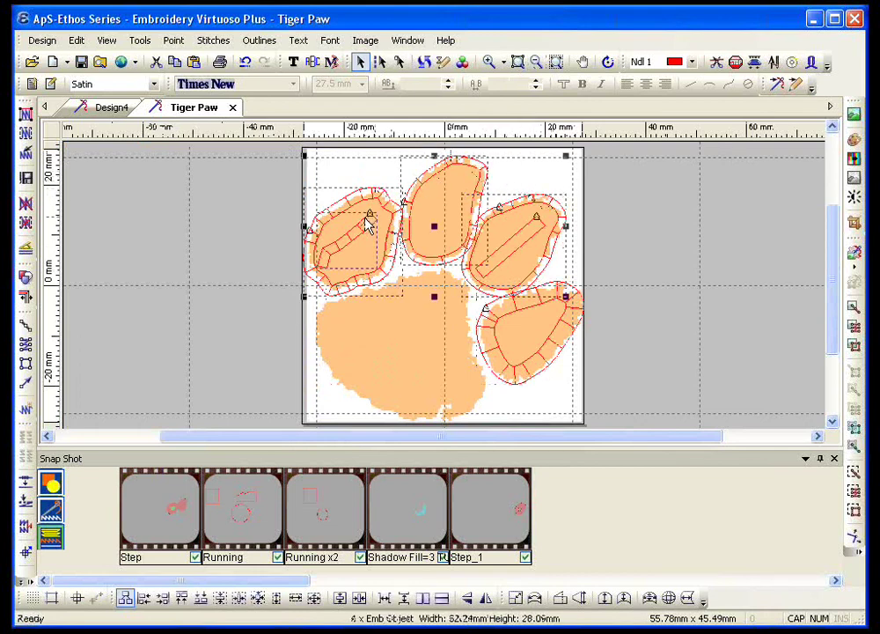
left_click(509, 249, "ctrl")
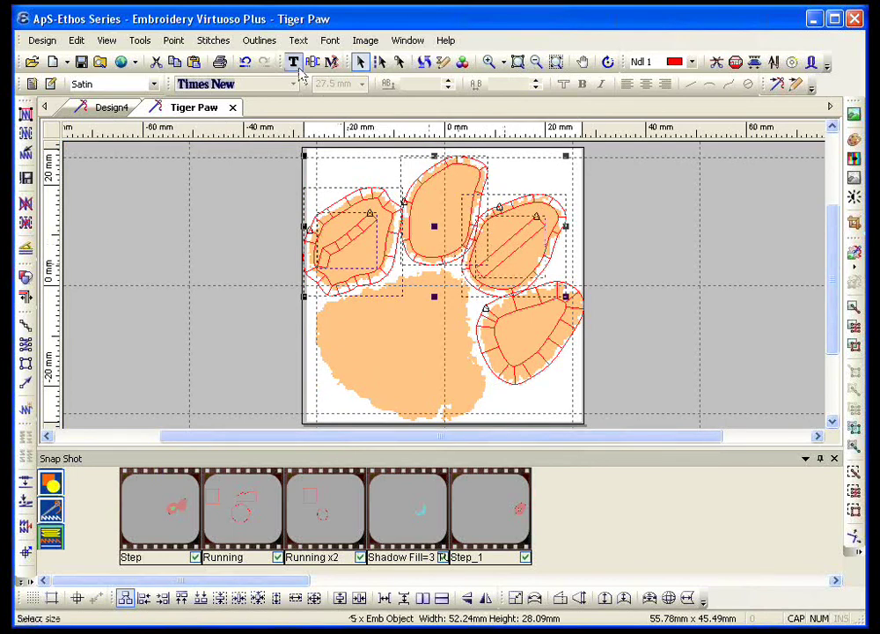
left_click(260, 41)
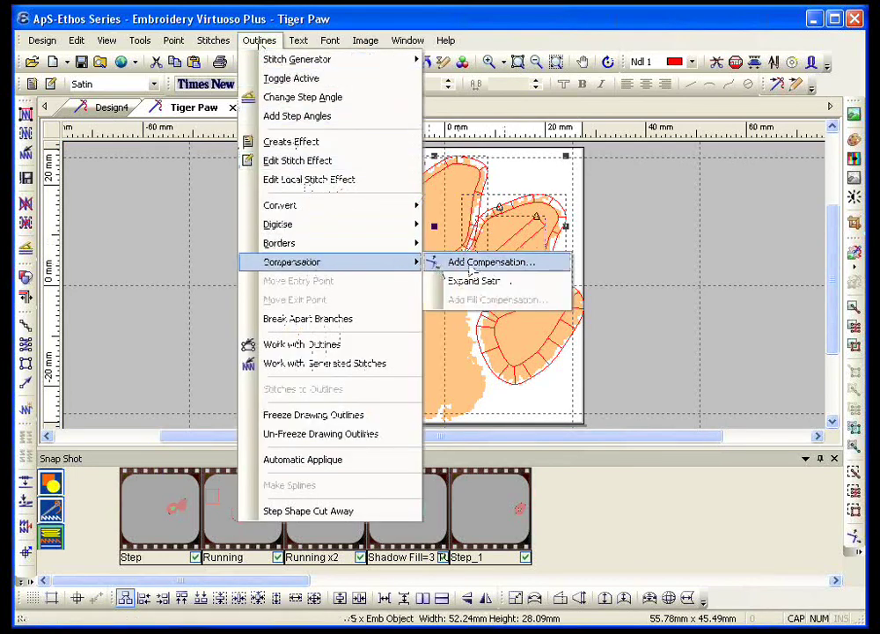
left_click(481, 283)
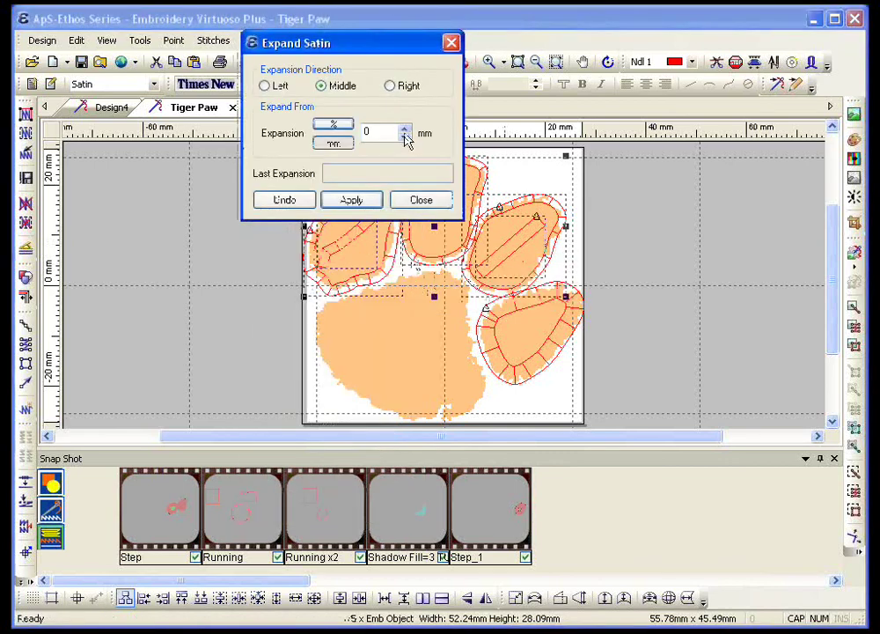
left_click(404, 130)
left_click(404, 130)
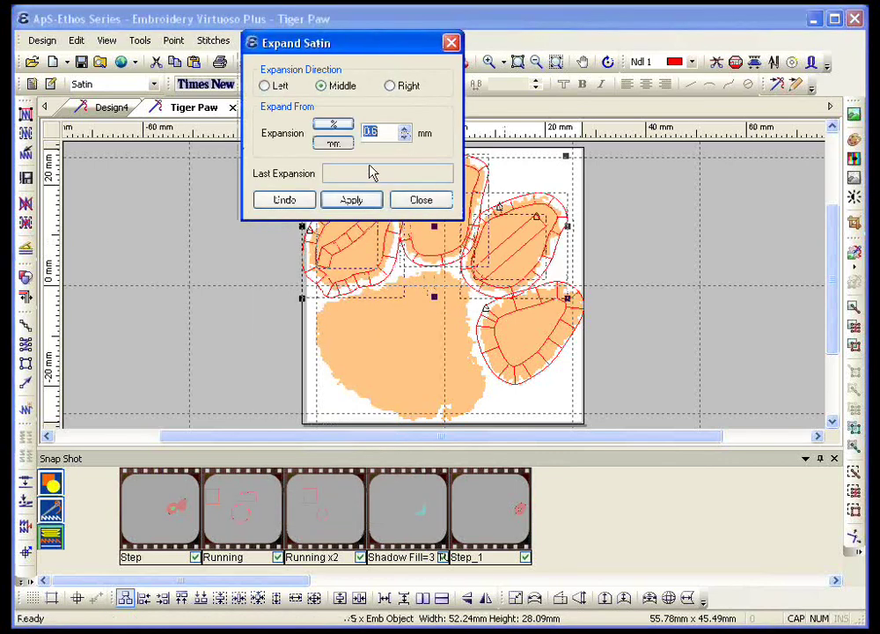
left_click(350, 200)
left_click(426, 204)
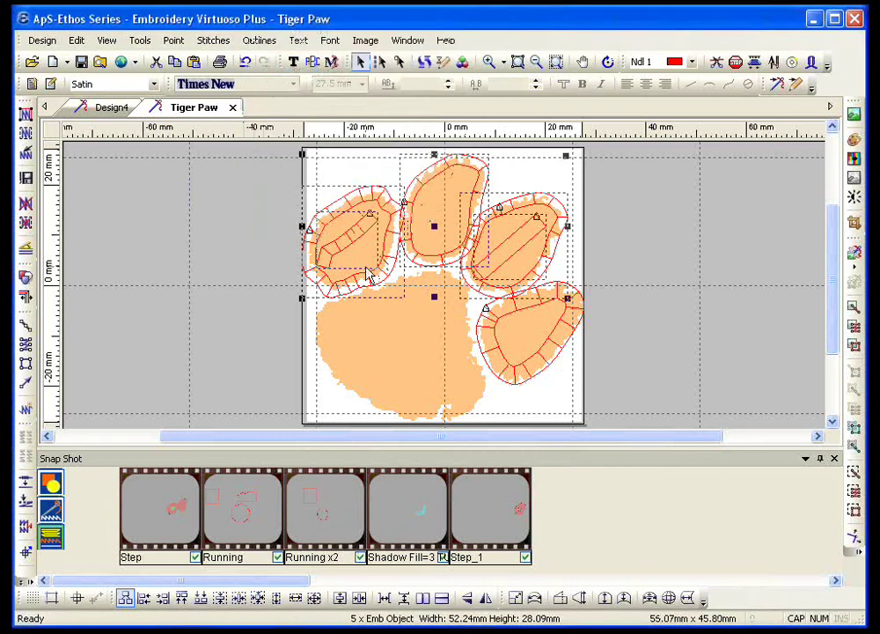